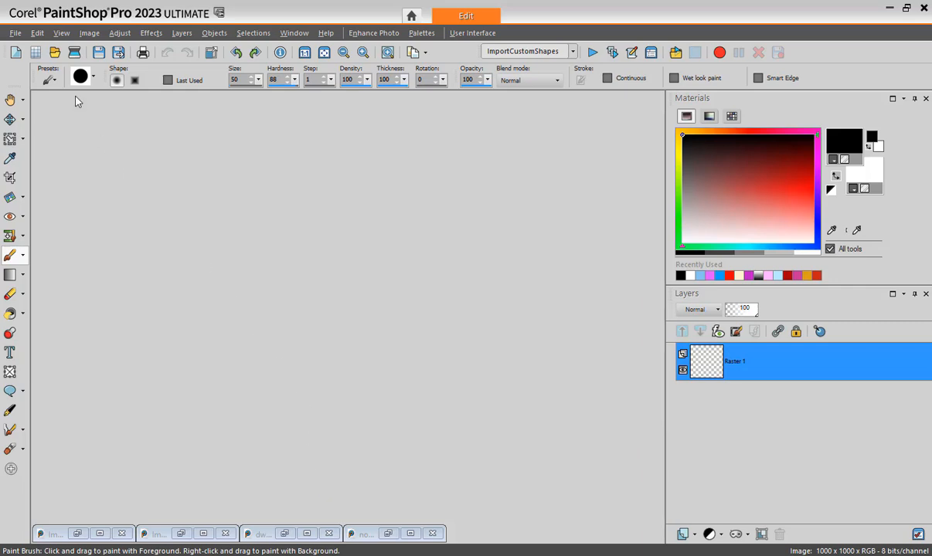
- Open Layout5-shadowed.pspimage from the Q&A folder
left_click(55, 56)
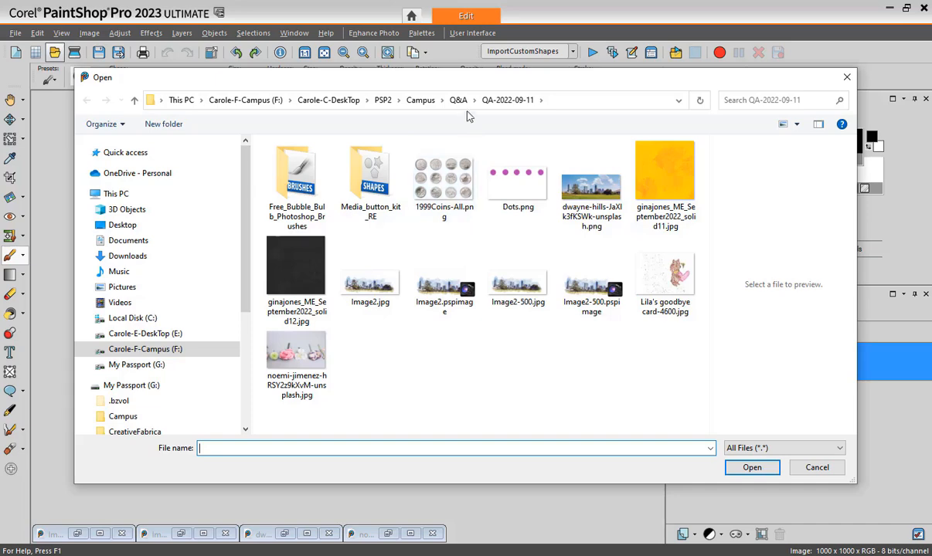
left_click(459, 100)
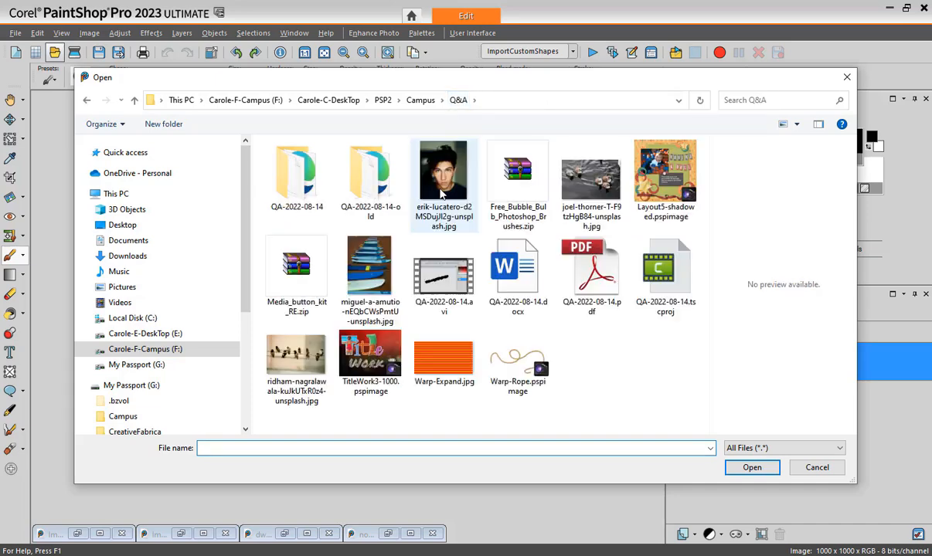
left_click(665, 180)
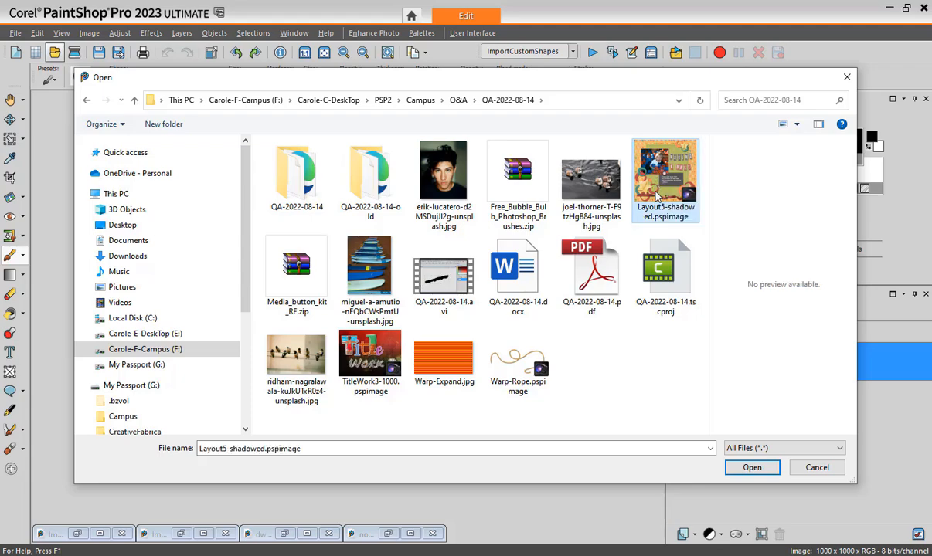
left_click(751, 468)
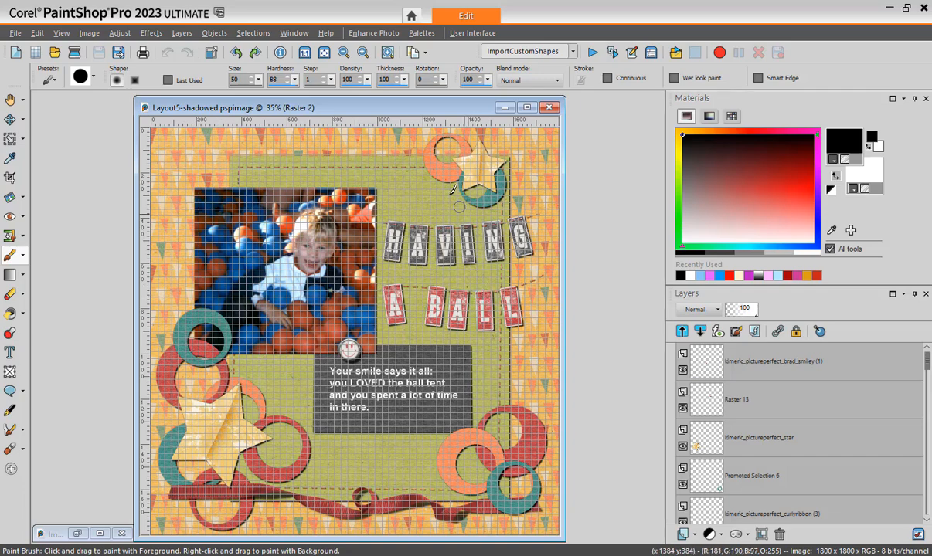
- Turn off the grid display and move the layout's image window farther away from the palettes
left_click(58, 35)
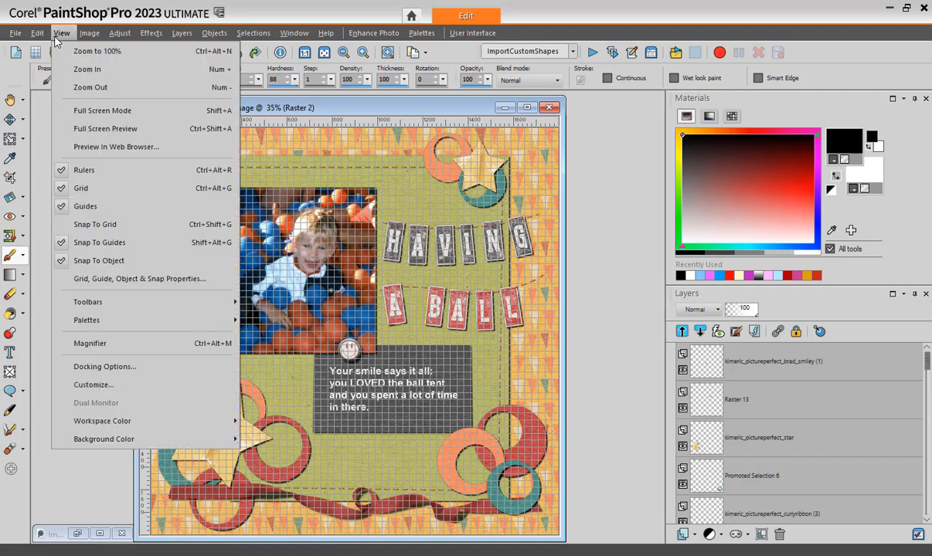
left_click(76, 188)
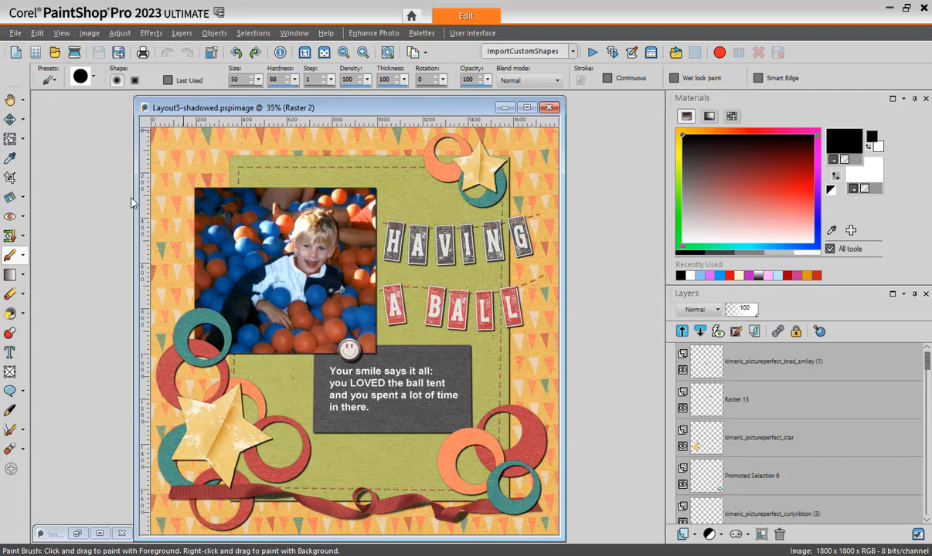
left_click_drag(425, 114, 354, 112)
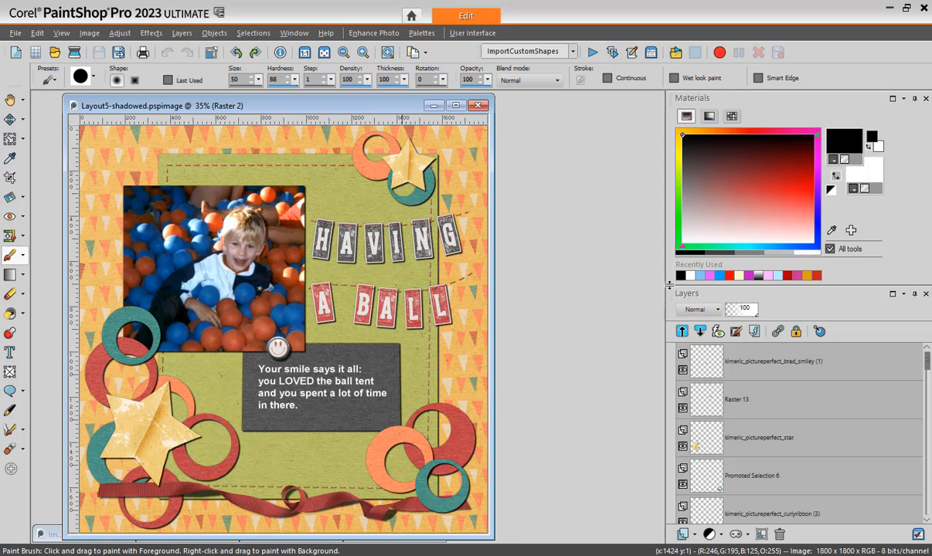
- Enlarge the Layers palette over the Materials palette, and expand and collapse the Vector 1 layer to inspect its contents
left_click_drag(670, 286, 666, 112)
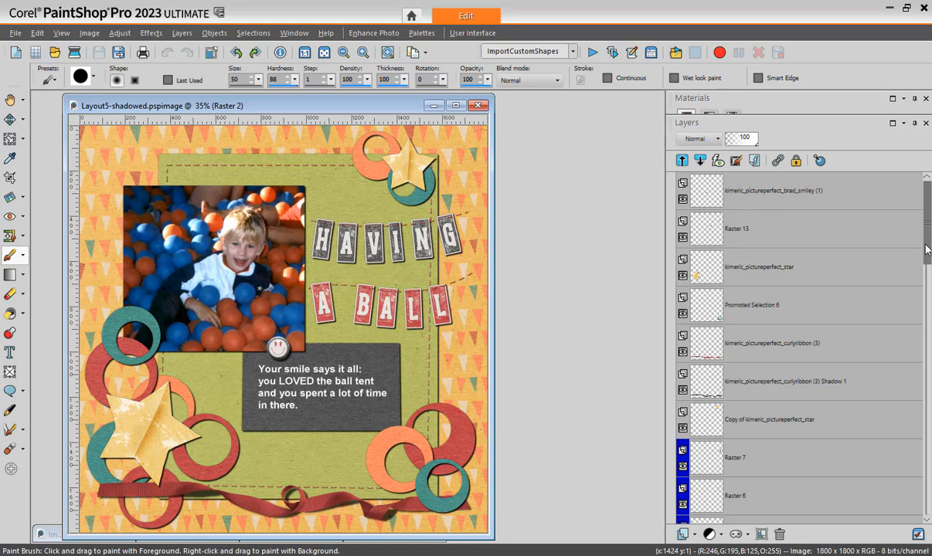
left_click_drag(927, 249, 929, 496)
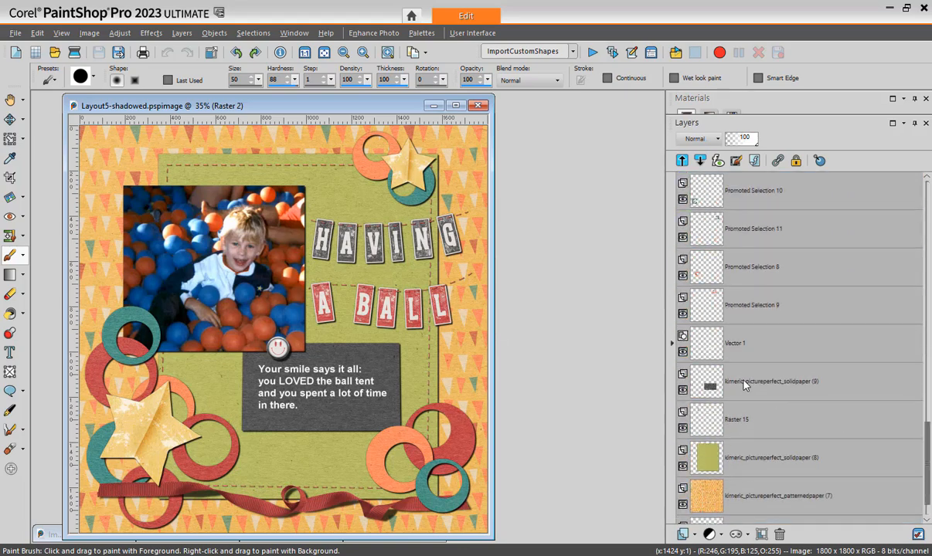
left_click(700, 161)
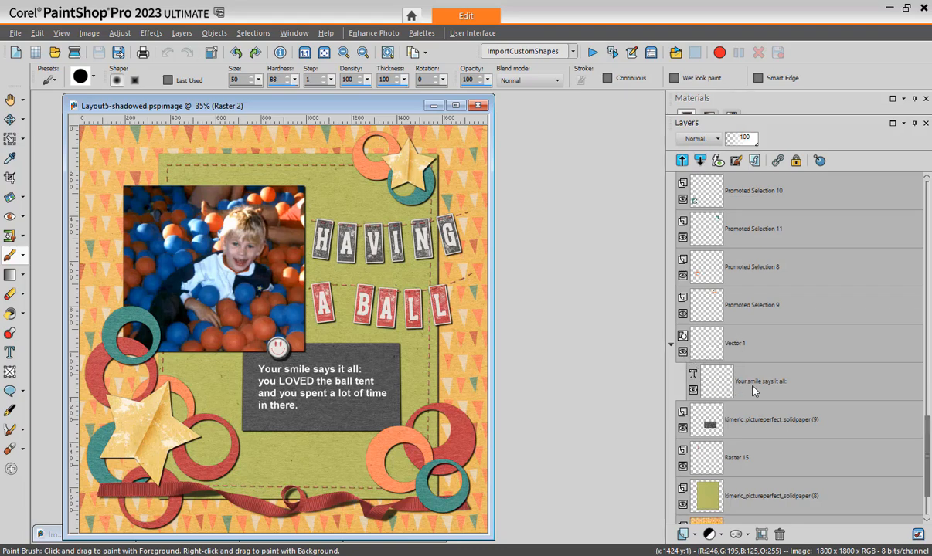
mouse_move(744, 389)
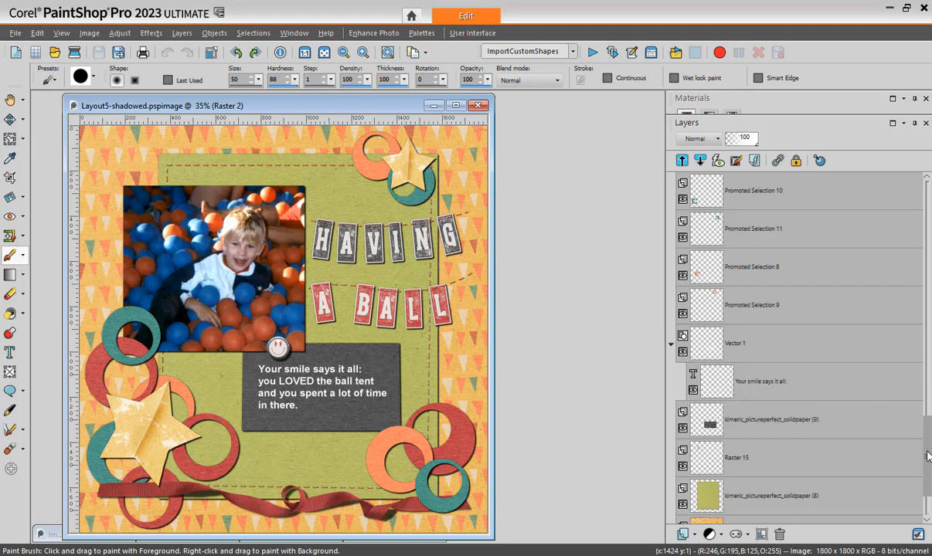
scroll(928, 483, "down", 2)
scroll(928, 484, "up", 2)
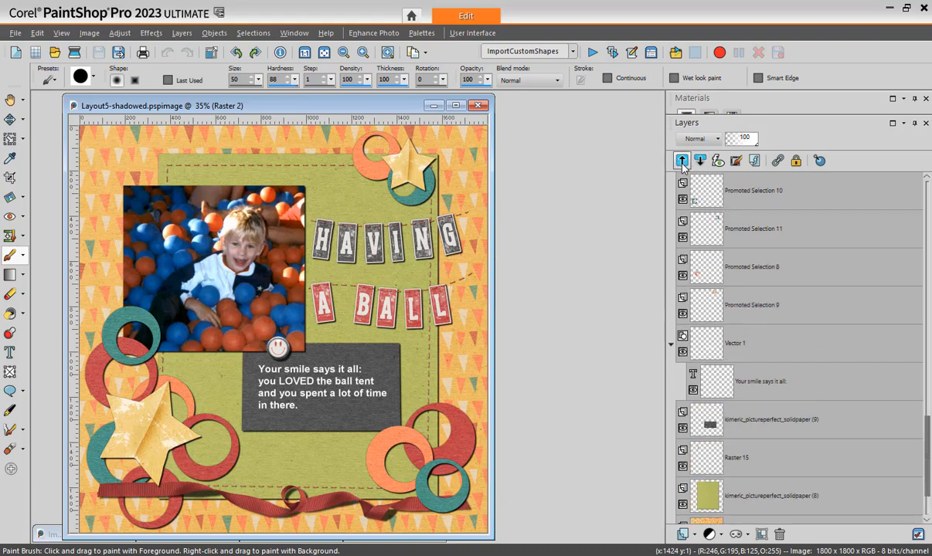
left_click(671, 343)
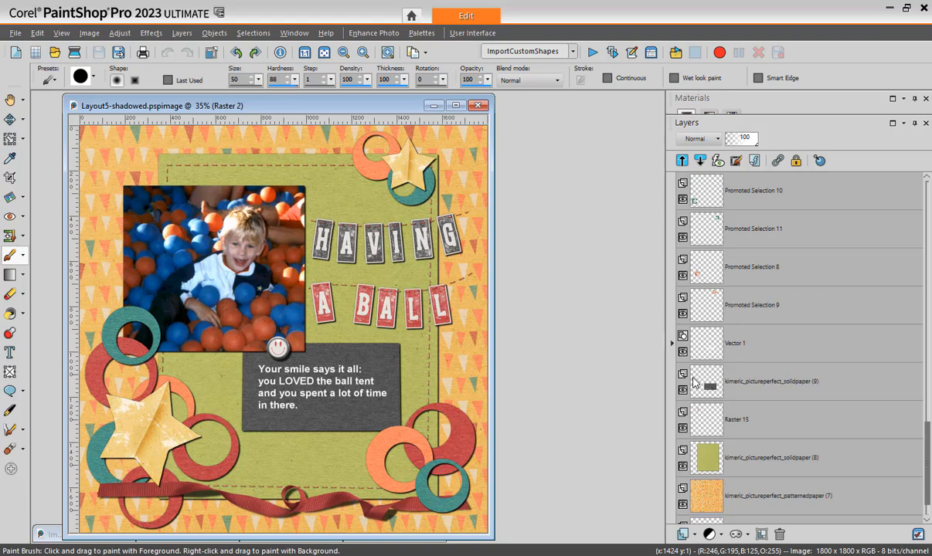
- Examine the layer stack and its thumbnails, showing and hiding the Quick Search field for layers
left_click_drag(927, 435, 930, 382)
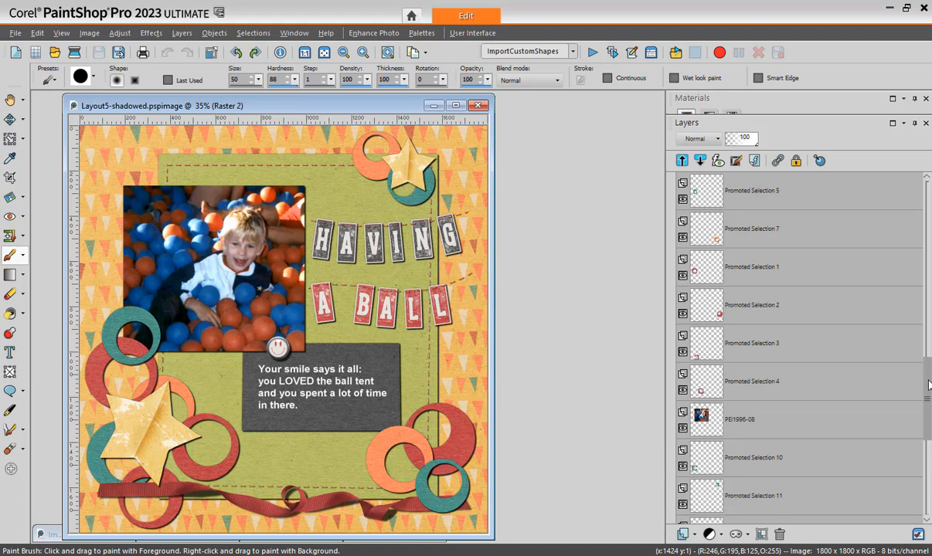
left_click_drag(930, 385, 930, 393)
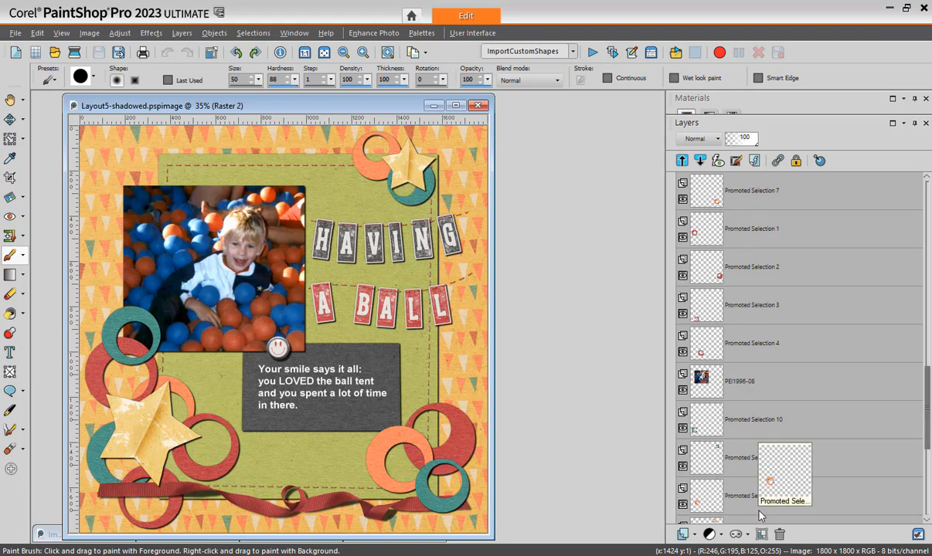
left_click(717, 161)
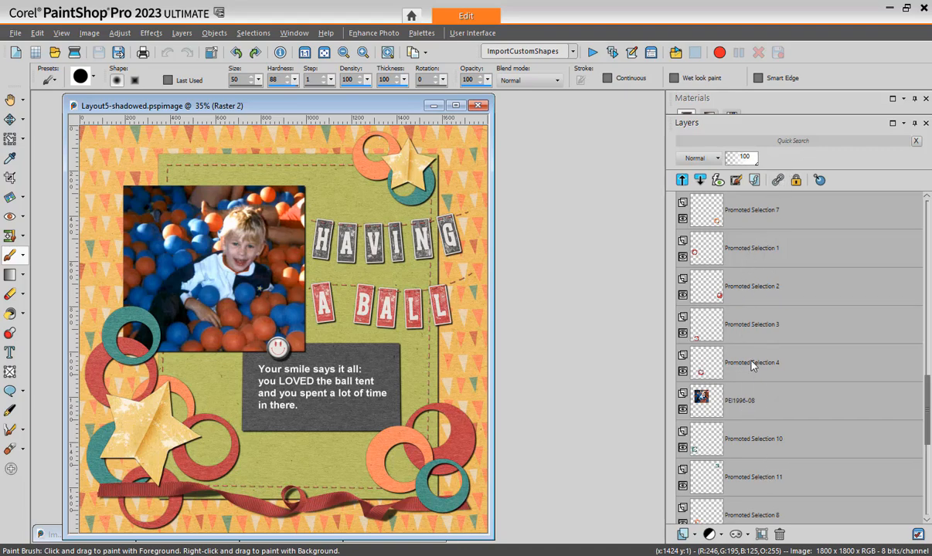
mouse_move(699, 258)
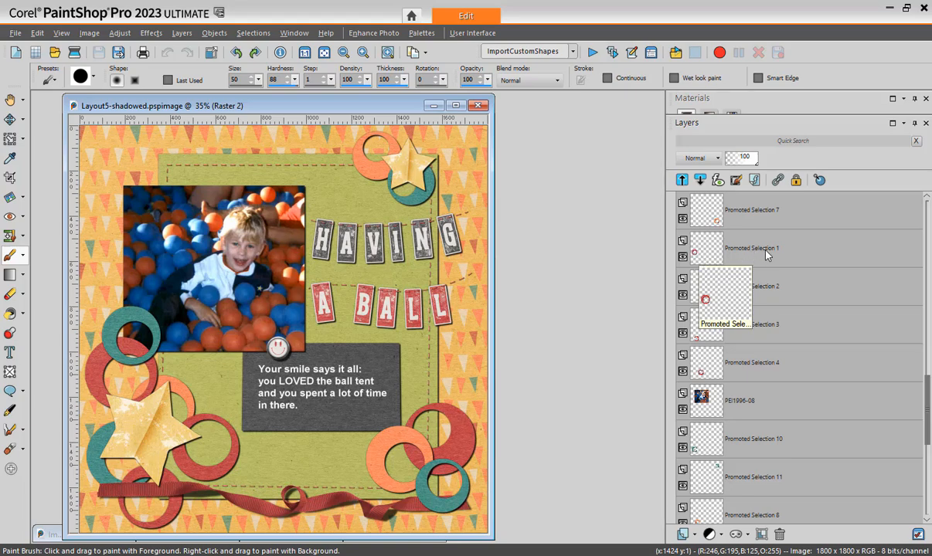
left_click(785, 142)
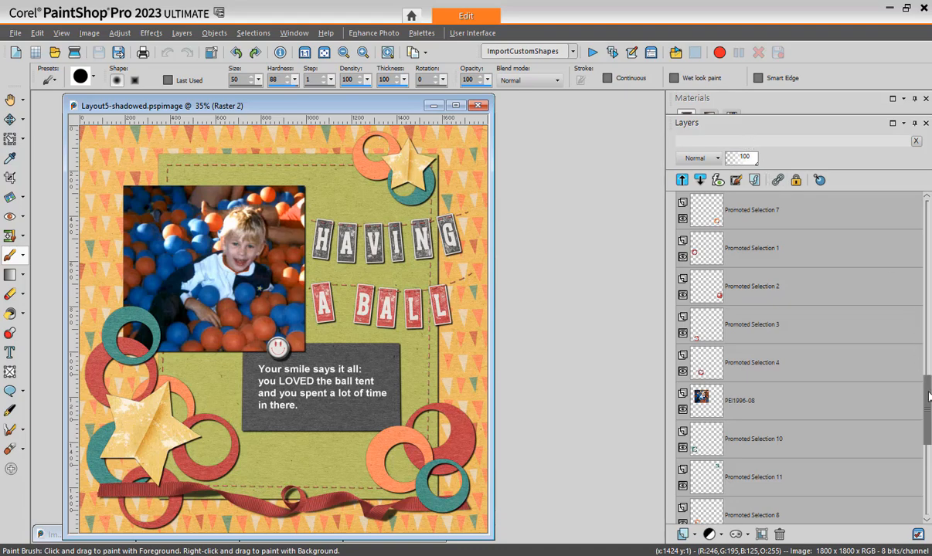
left_click_drag(930, 396, 929, 228)
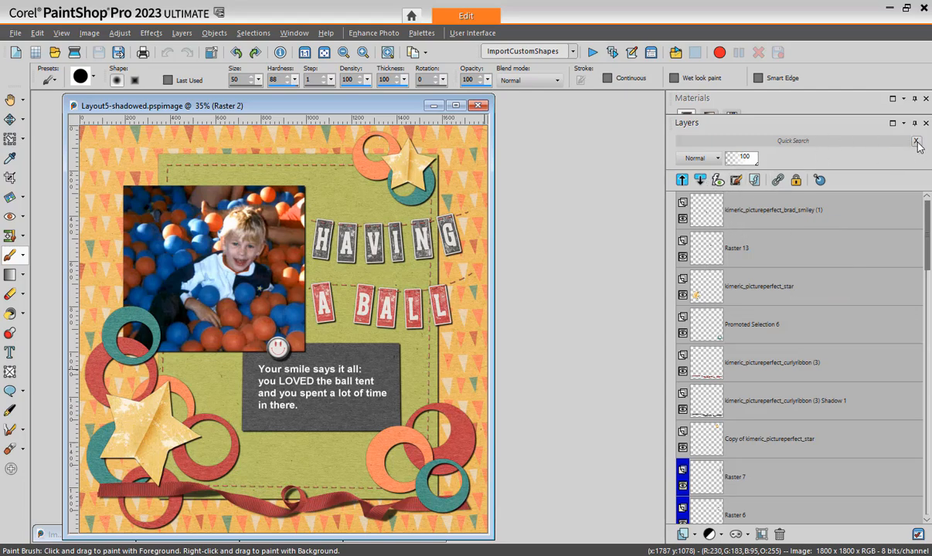
left_click(719, 182)
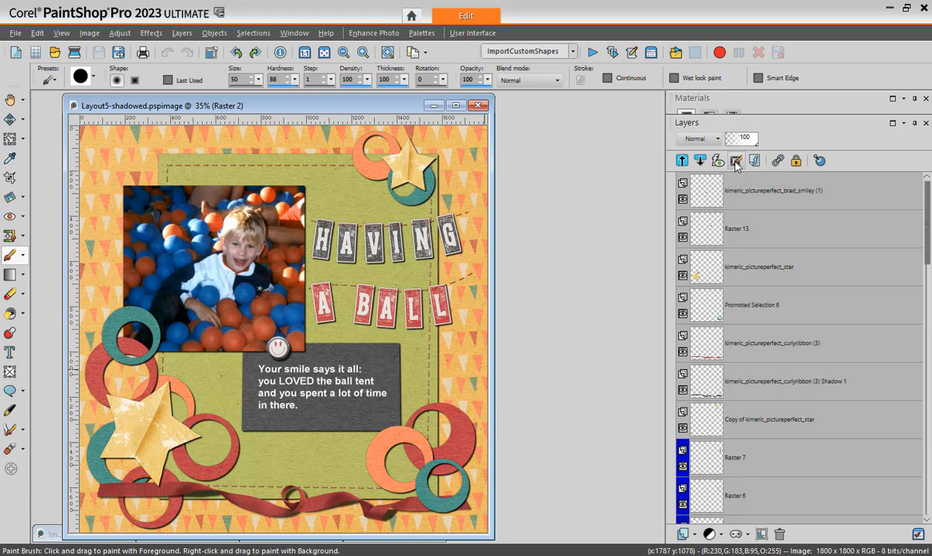
- Draw a rectangular selection about 699 x 530 px around the HAVING A BALL title and turn on Edit Selection
left_click(28, 139)
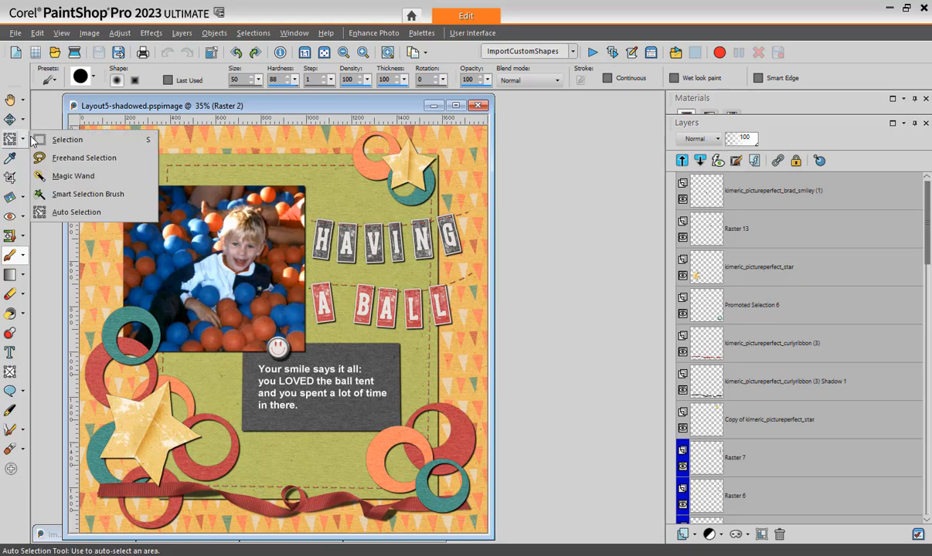
left_click(34, 140)
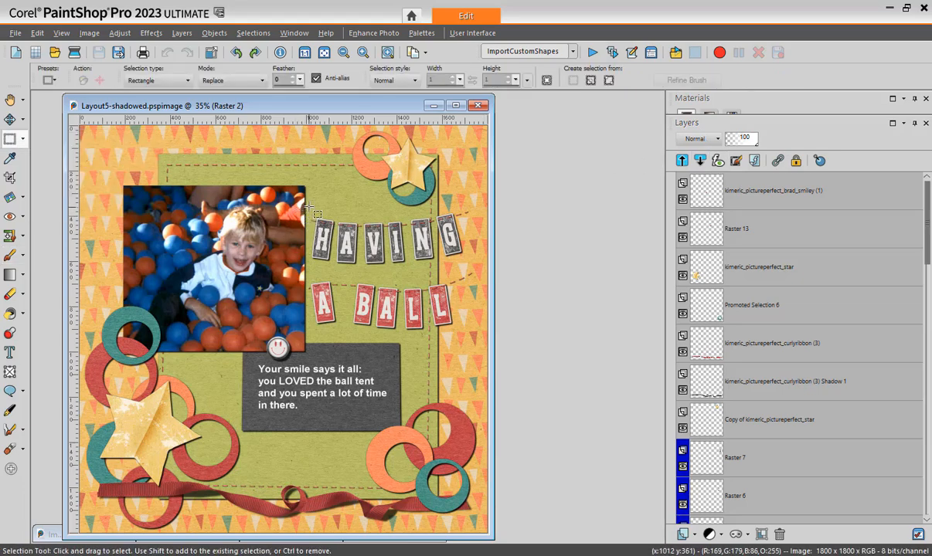
left_click_drag(309, 207, 466, 325)
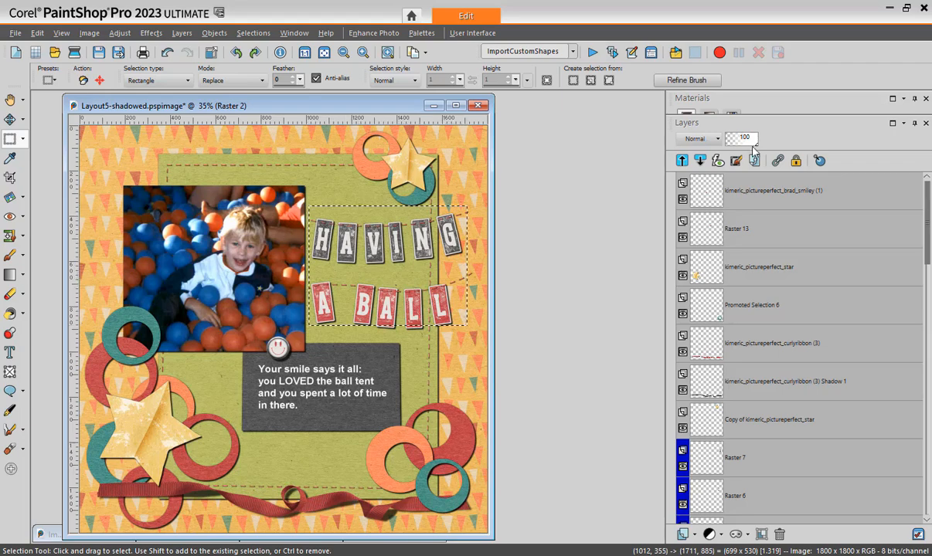
left_click(736, 161)
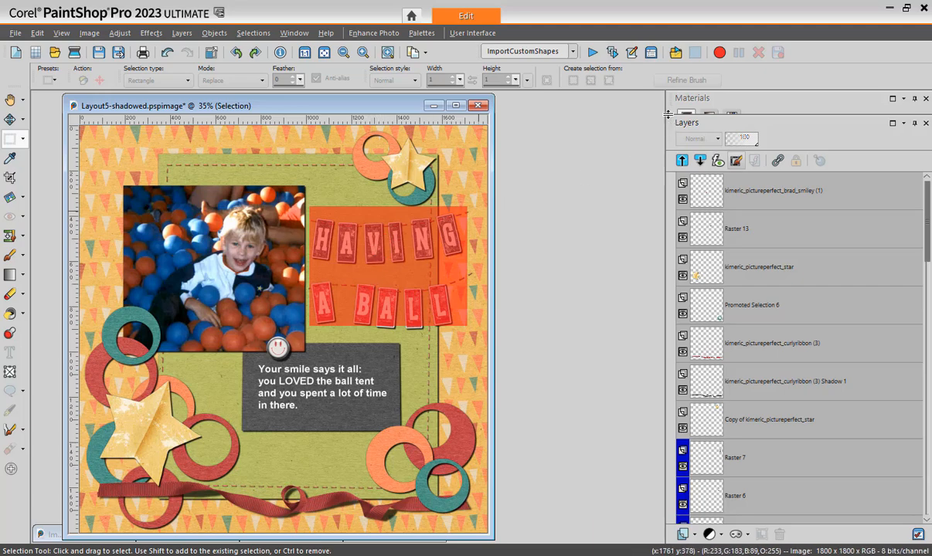
- Reset the material colors to black and white, activate the Paint Brush, and locate the Selection layer in the stack
left_click_drag(669, 113, 669, 214)
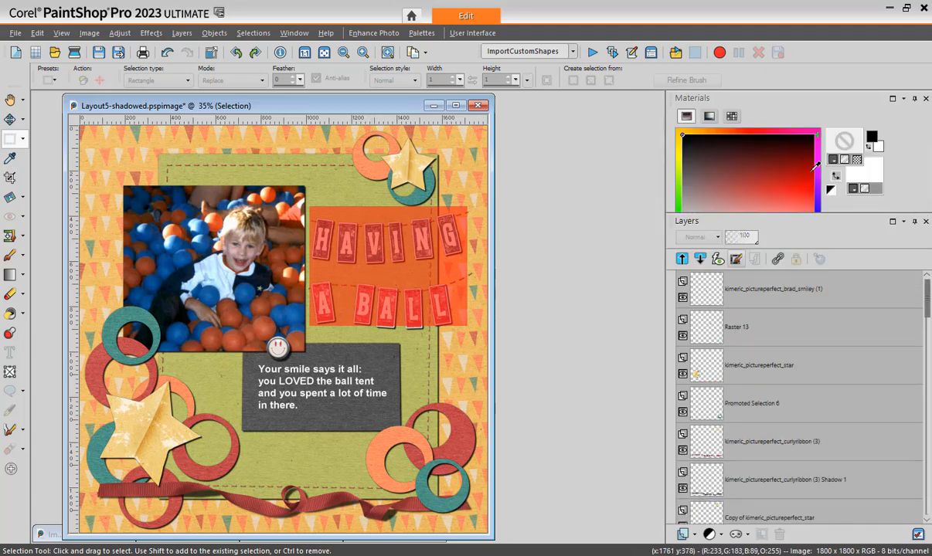
left_click(831, 189)
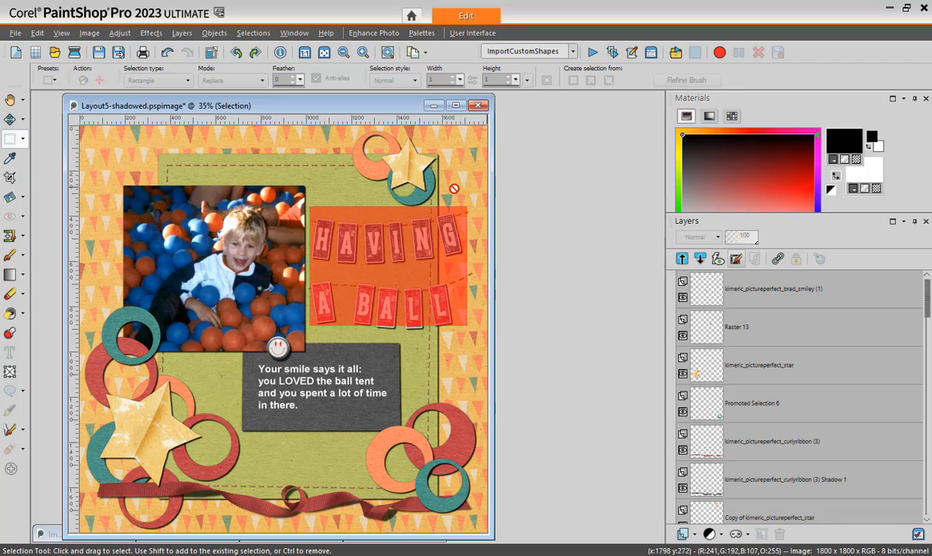
left_click(10, 255)
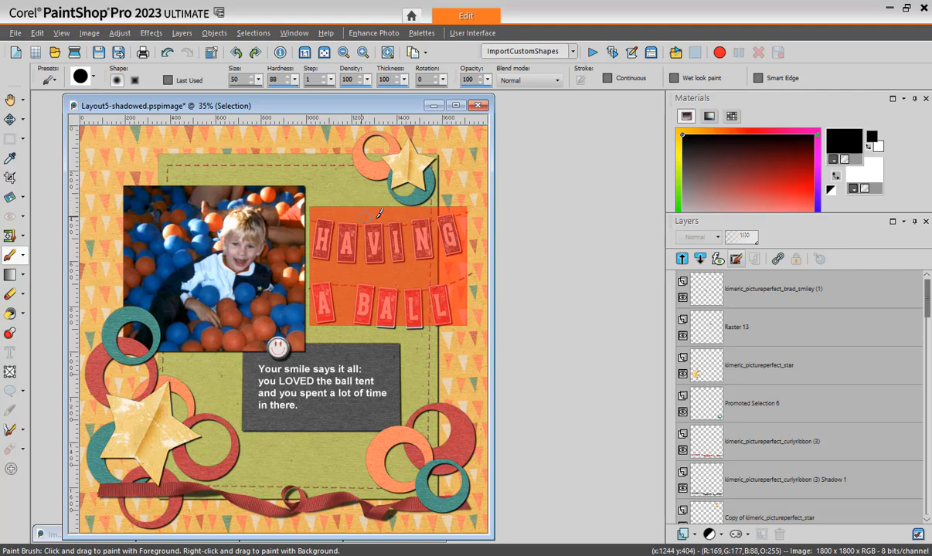
left_click_drag(926, 311, 926, 419)
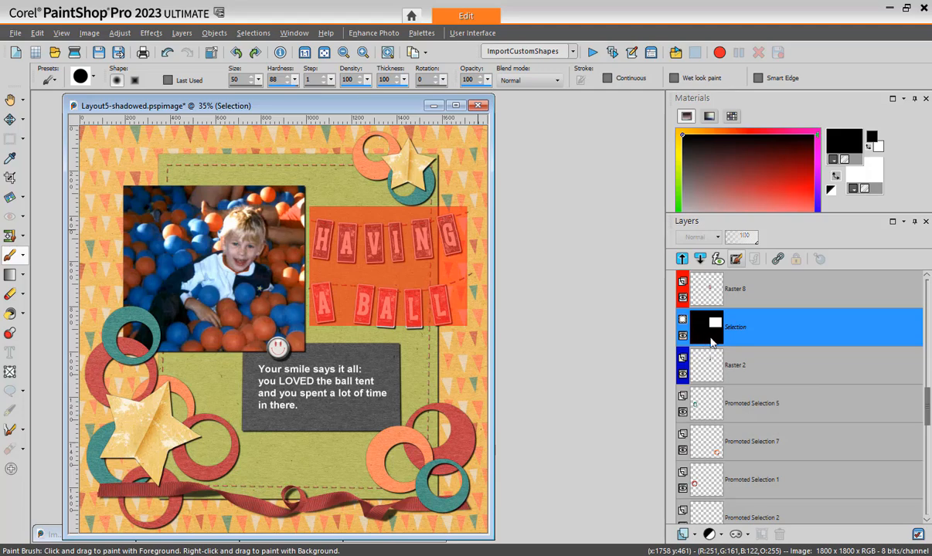
mouse_move(711, 343)
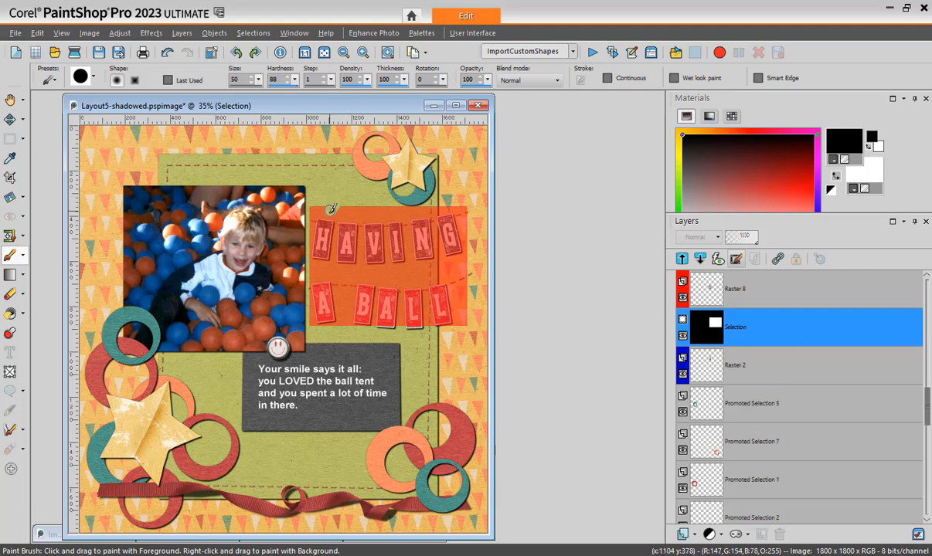
- Paint the corner around the letter H out of the selection, paint the star and teal ring in, and end selection editing
left_click_drag(313, 200, 299, 255)
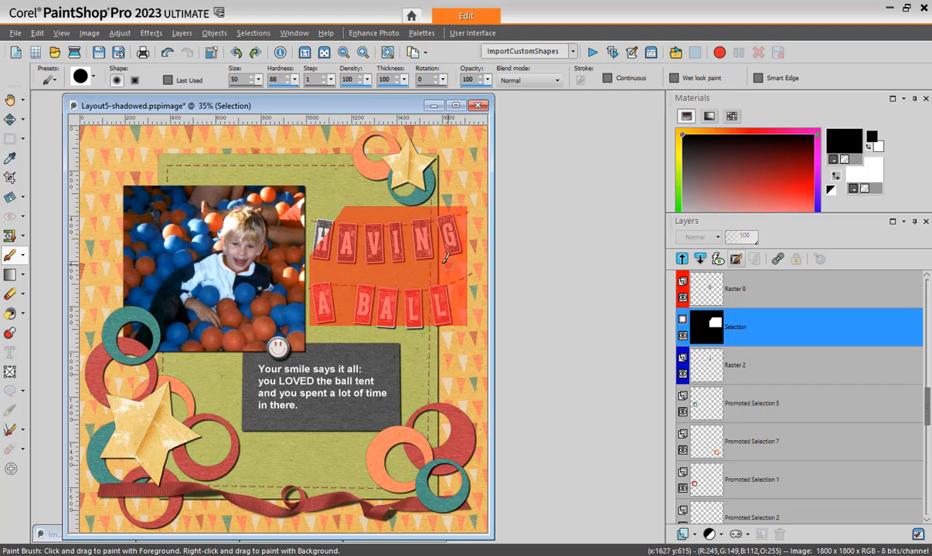
mouse_move(407, 183)
left_mouse_down()
mouse_move(437, 180)
mouse_move(434, 158)
mouse_move(394, 186)
mouse_move(412, 161)
mouse_move(406, 190)
left_mouse_up()
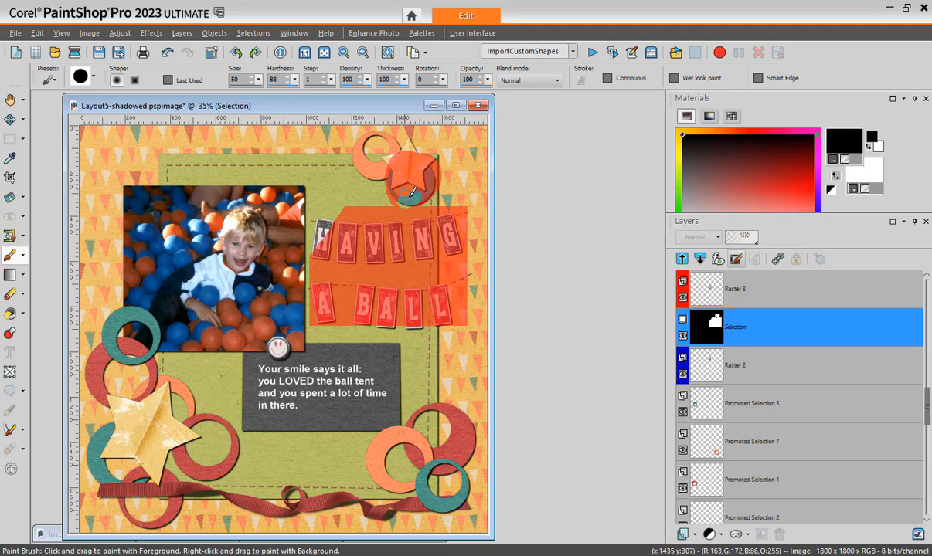
left_click(737, 259)
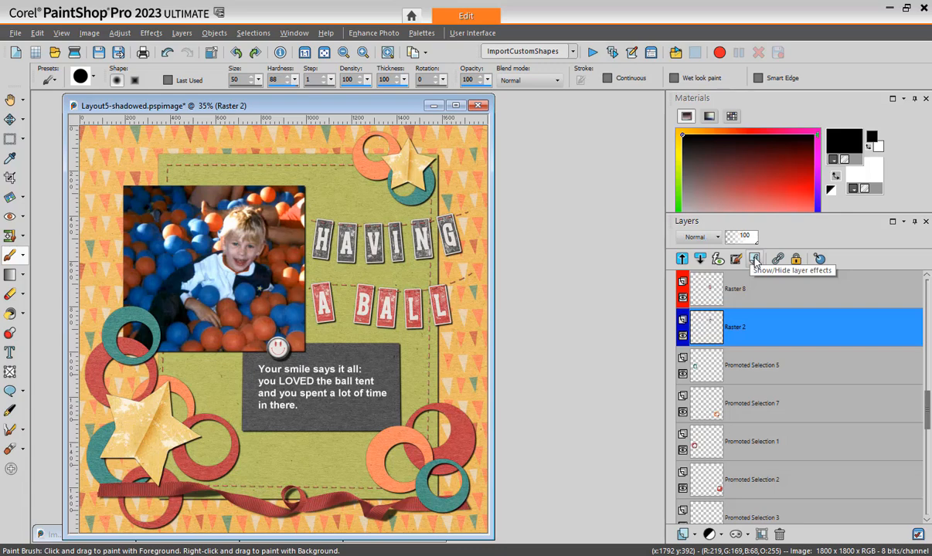
- Toggle the display of layer effects for Raster 2 and select the Raster 13 layer
left_click(755, 260)
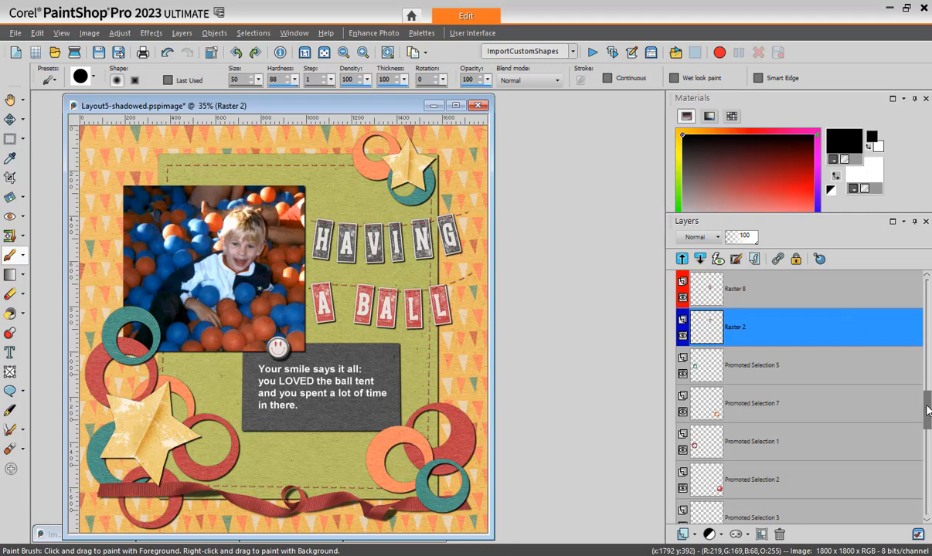
left_click_drag(927, 411, 896, 280)
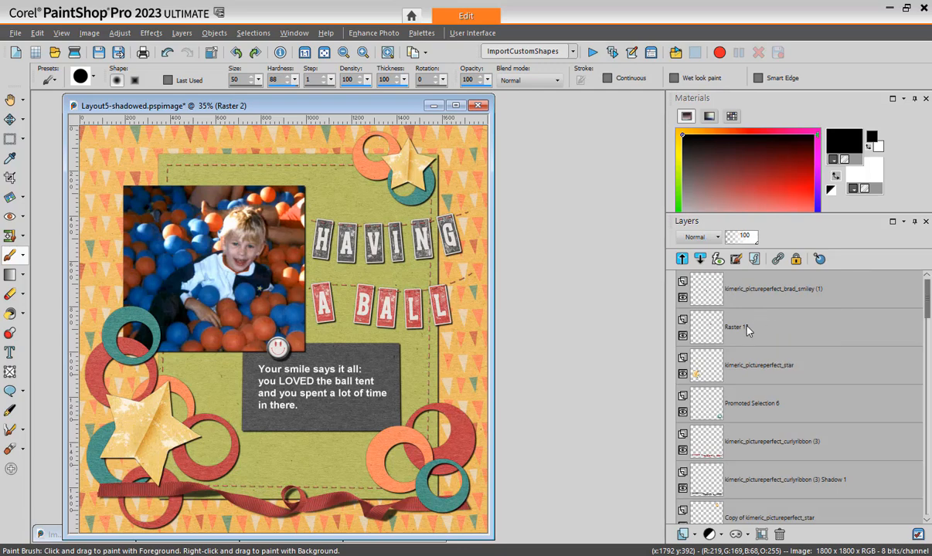
mouse_move(743, 330)
left_click(693, 334)
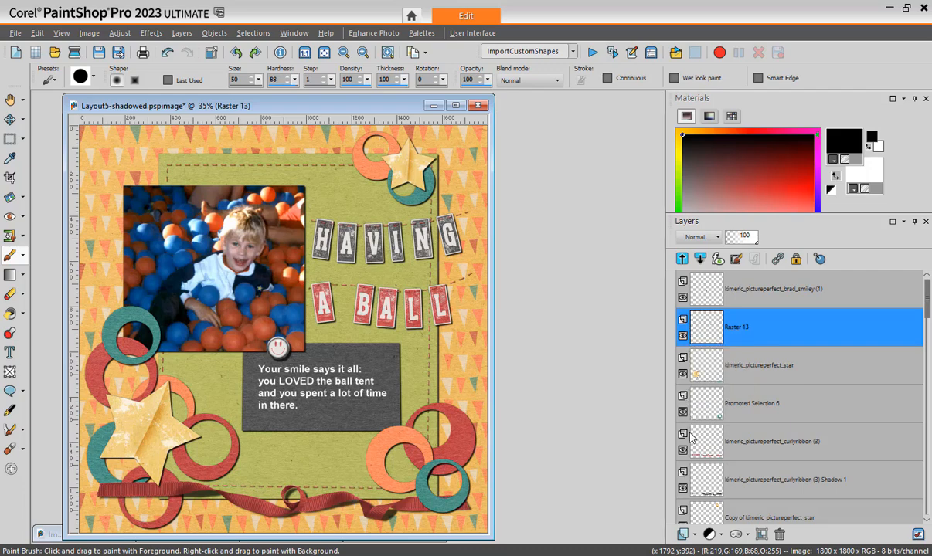
- Apply the Bevel and Outer Glow layer styles to the kimeric_pictureperfect_star layer, checking the whole star in the preview
mouse_move(694, 441)
left_click(710, 374)
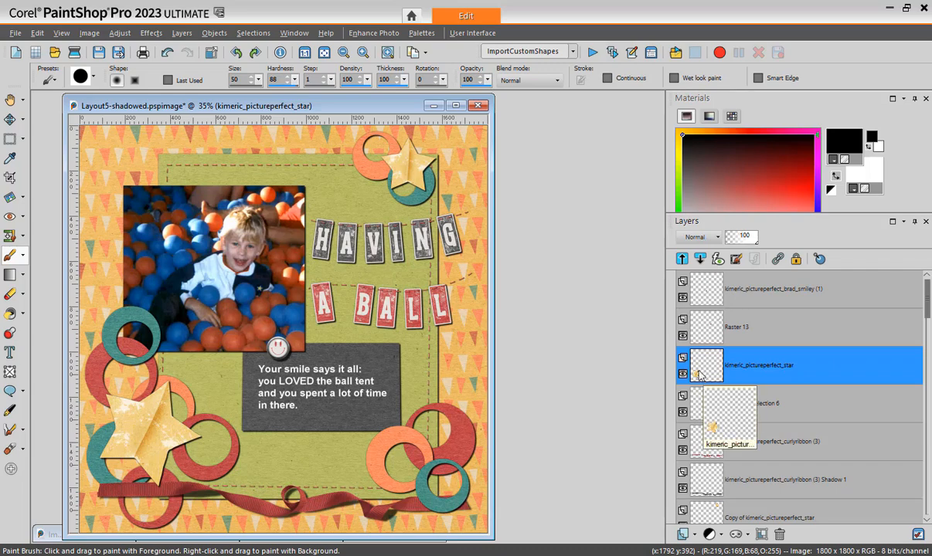
left_click(819, 260)
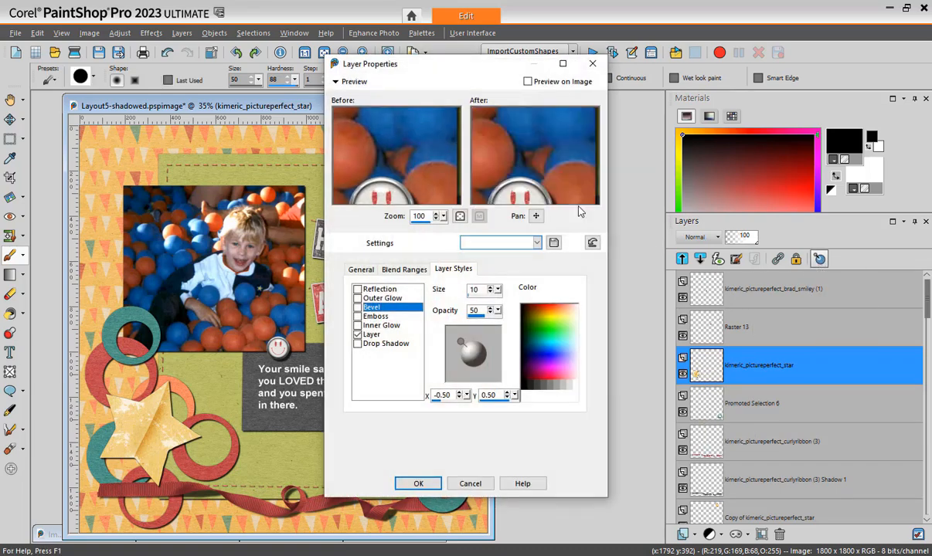
left_click_drag(461, 65, 609, 69)
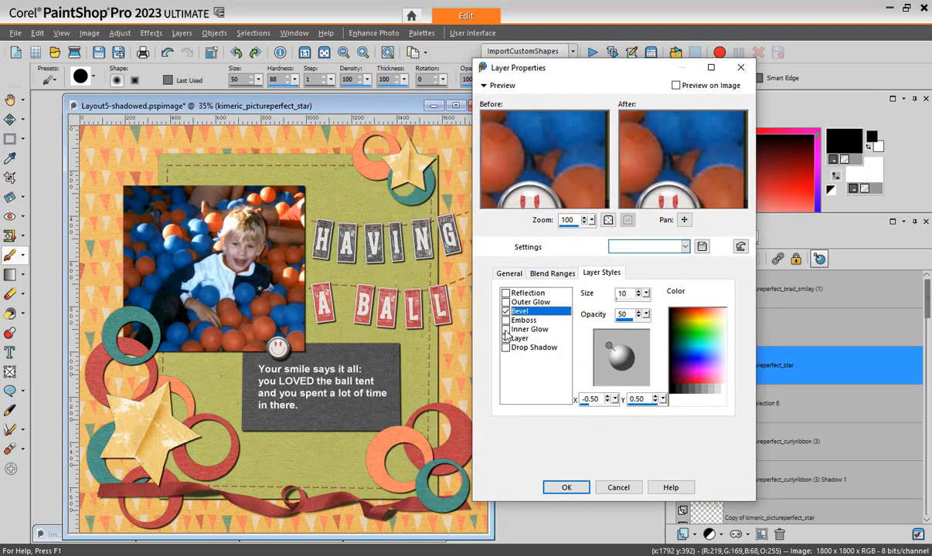
left_click(506, 338)
left_click(505, 311)
left_click(506, 302)
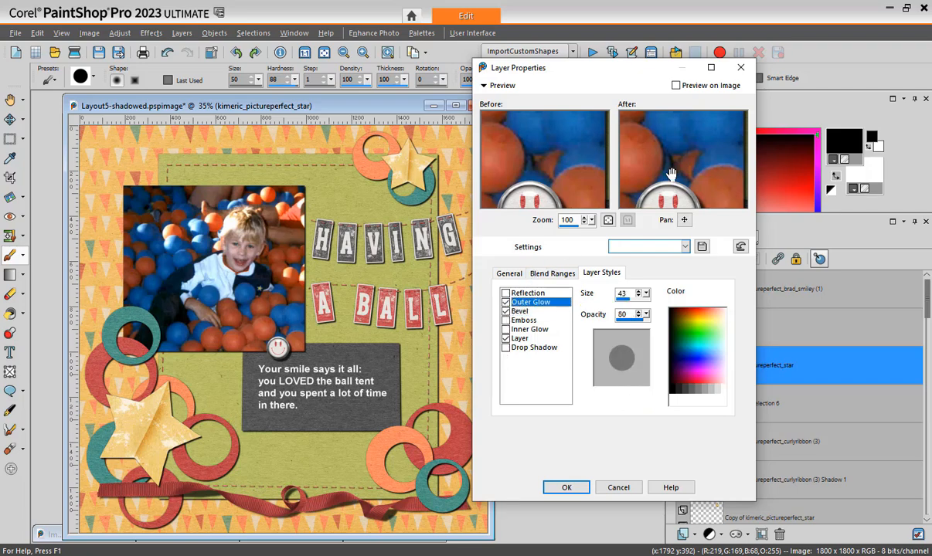
left_click_drag(681, 173, 654, 204)
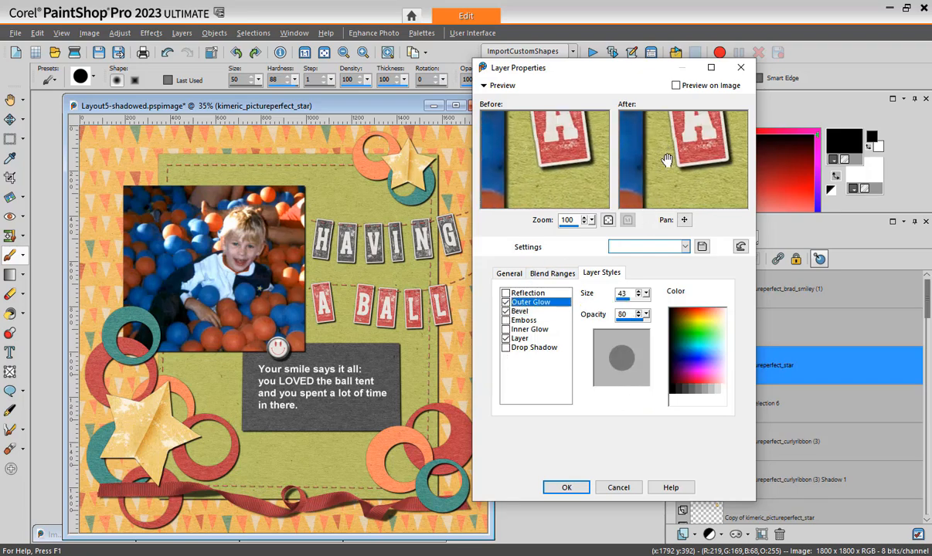
left_click_drag(666, 160, 663, 190)
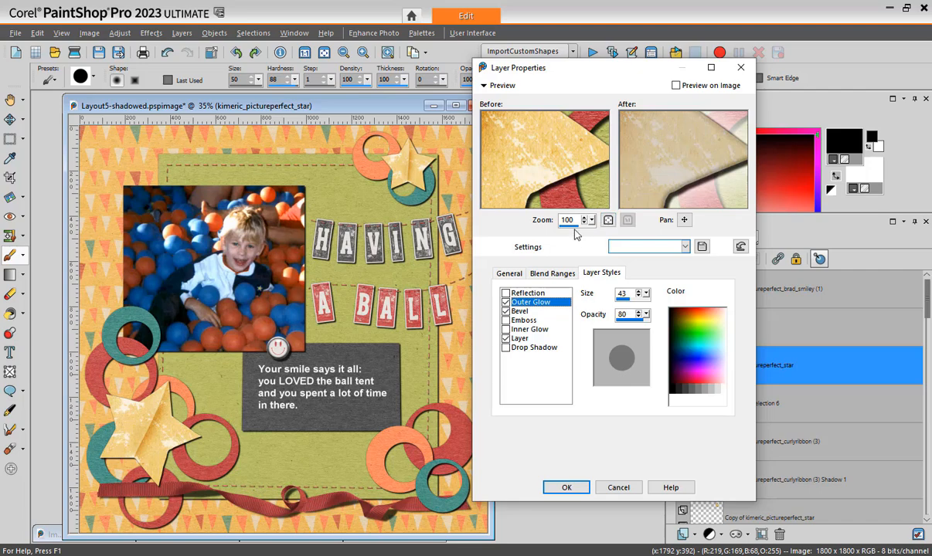
left_click_drag(570, 227, 571, 228)
left_click_drag(673, 186, 676, 199)
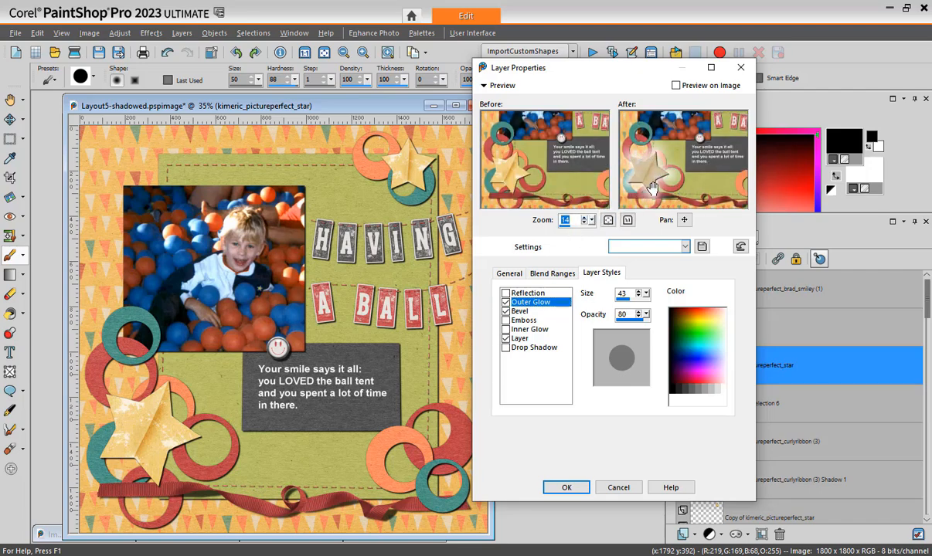
left_click(567, 488)
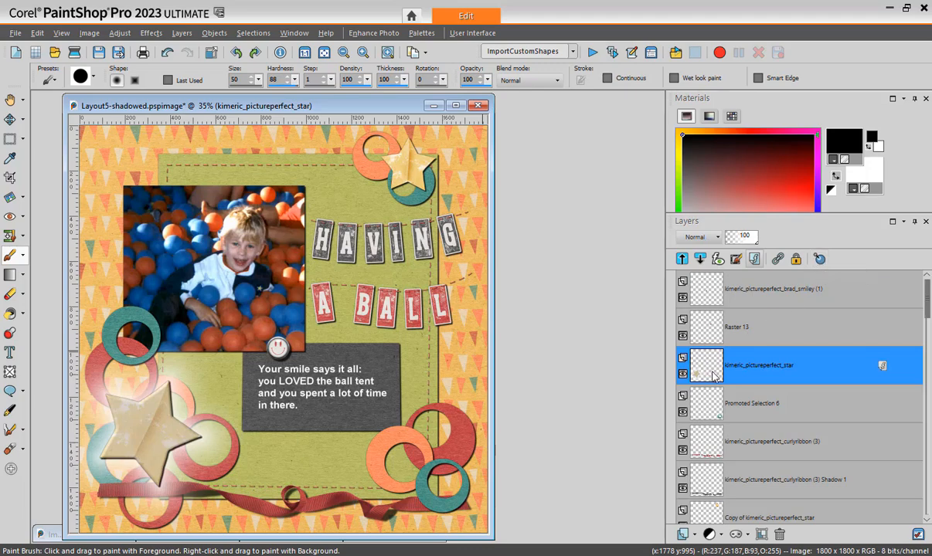
- Hide and show the layer effects of the kimeric_pictureperfect_star layer several times, leaving them shown
mouse_move(713, 375)
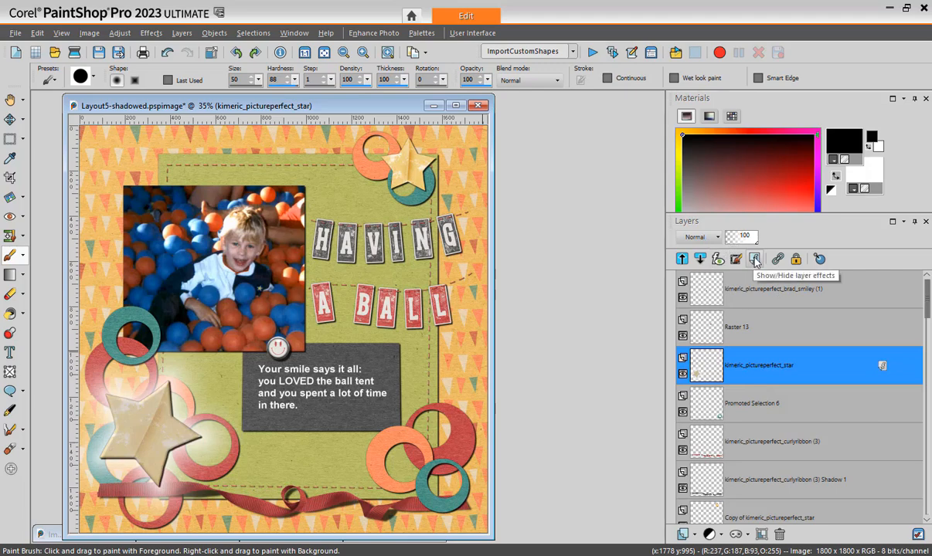
left_click(755, 261)
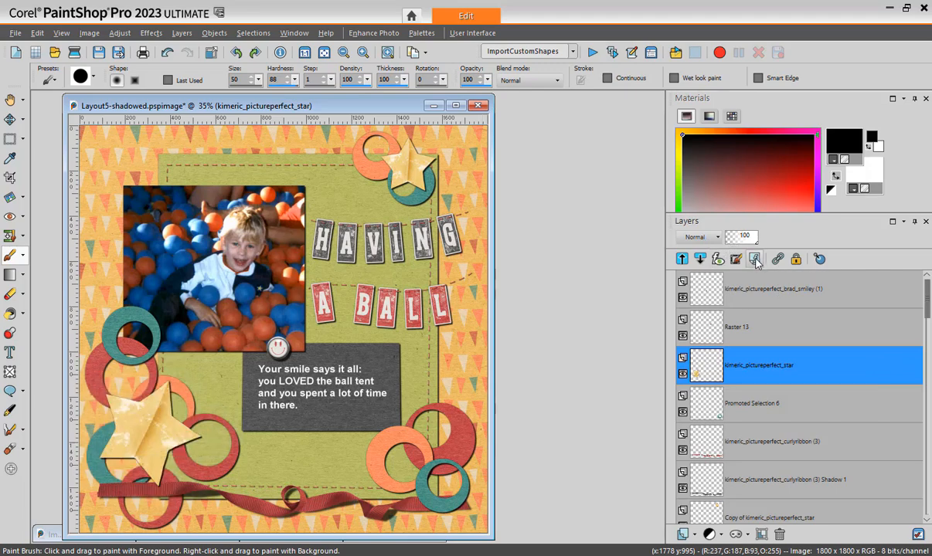
left_click(754, 262)
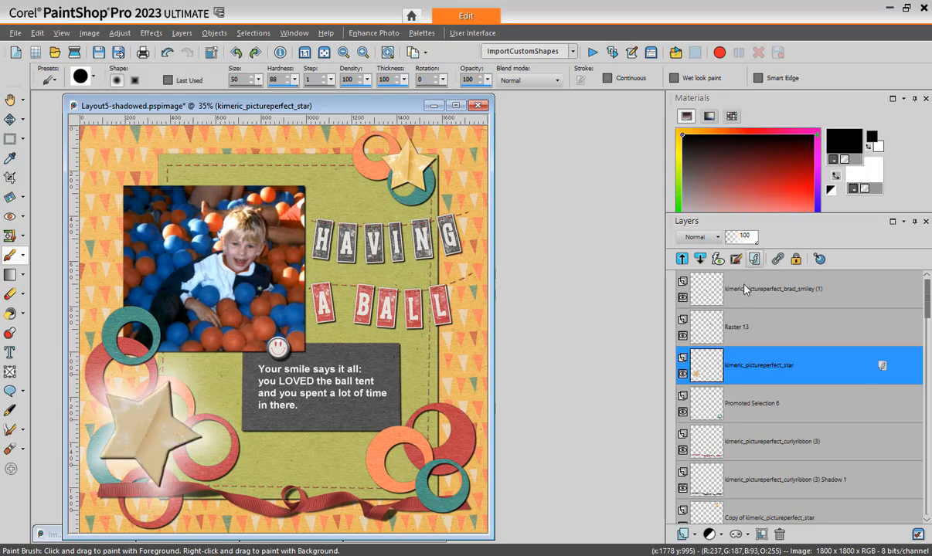
left_click(755, 261)
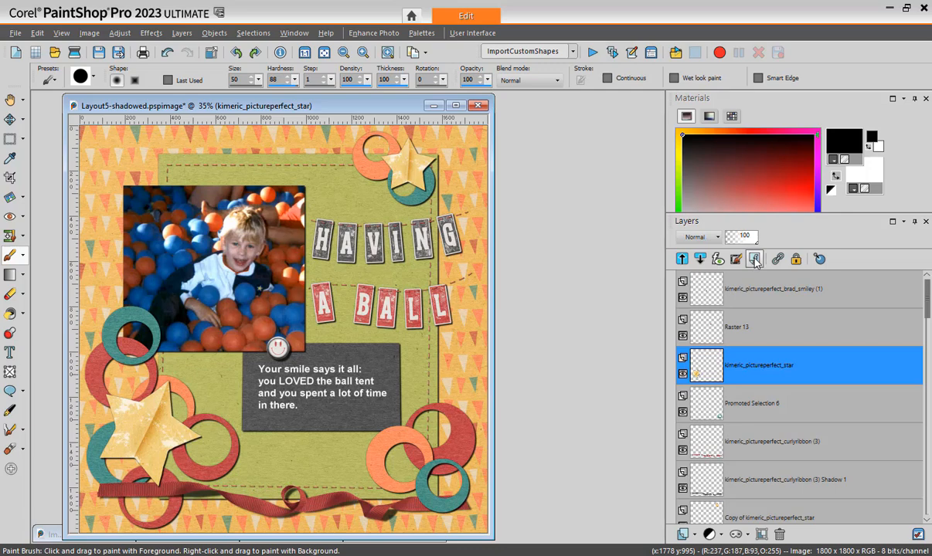
left_click(755, 262)
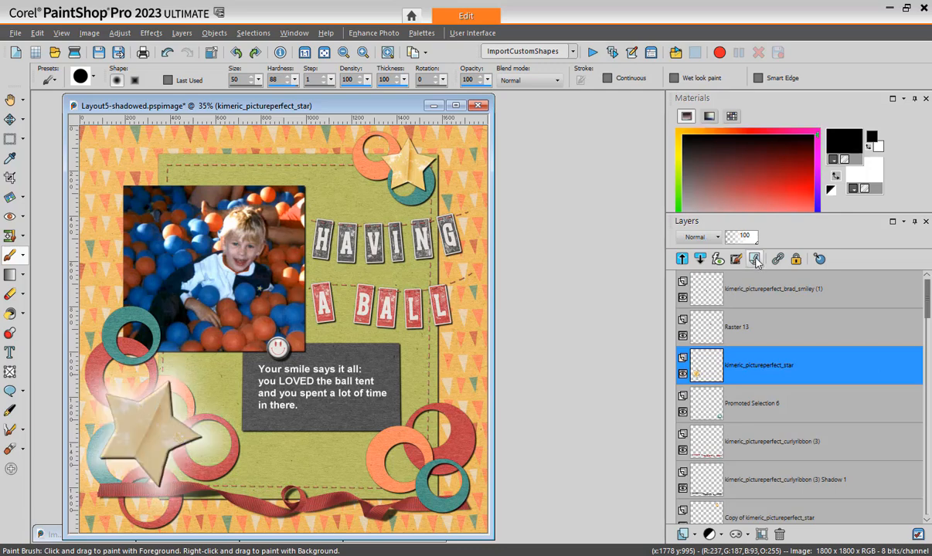
left_click(755, 261)
left_click(754, 261)
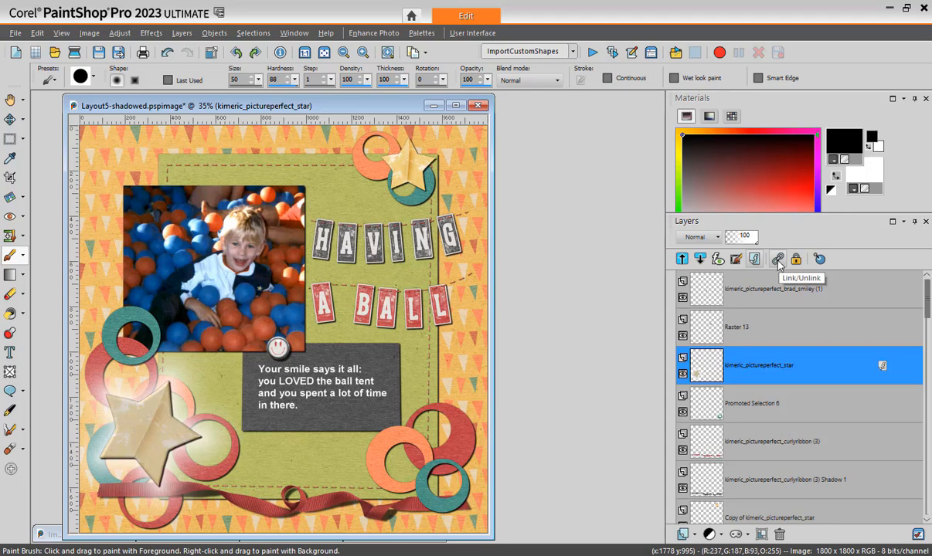
- Link the top four layers, from kimeric_pictureperfect_brad_smiley (1) down to Promoted Selection 6
left_click(867, 294)
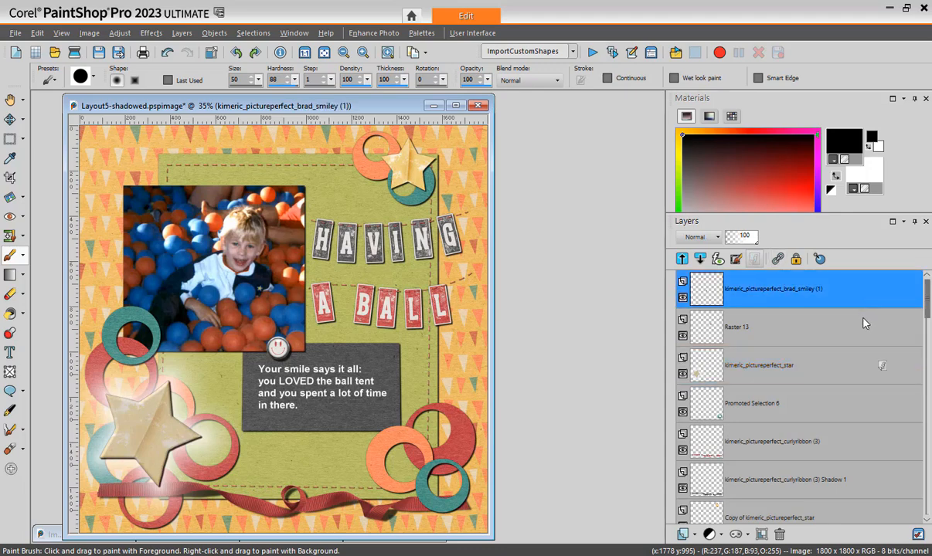
left_click(864, 324, "ctrl")
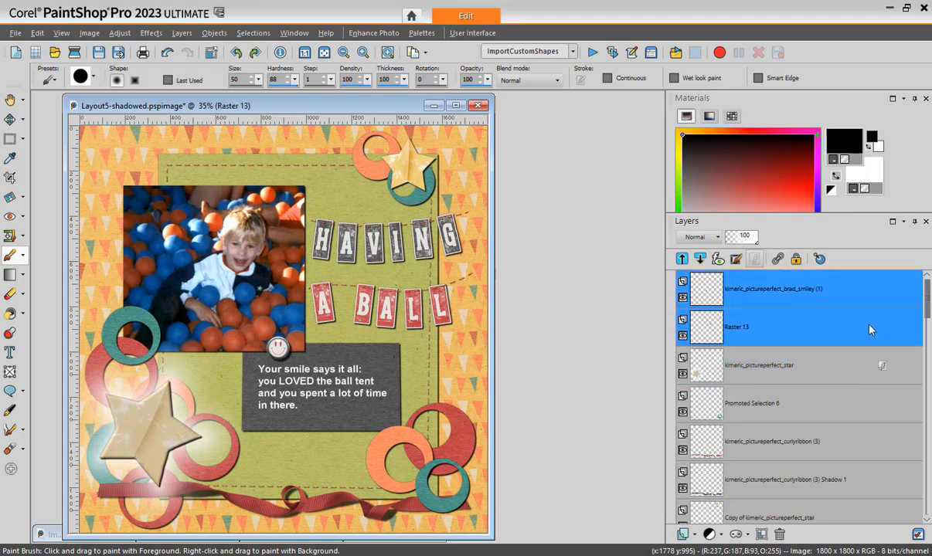
left_click(863, 377, "ctrl")
left_click(865, 413, "ctrl")
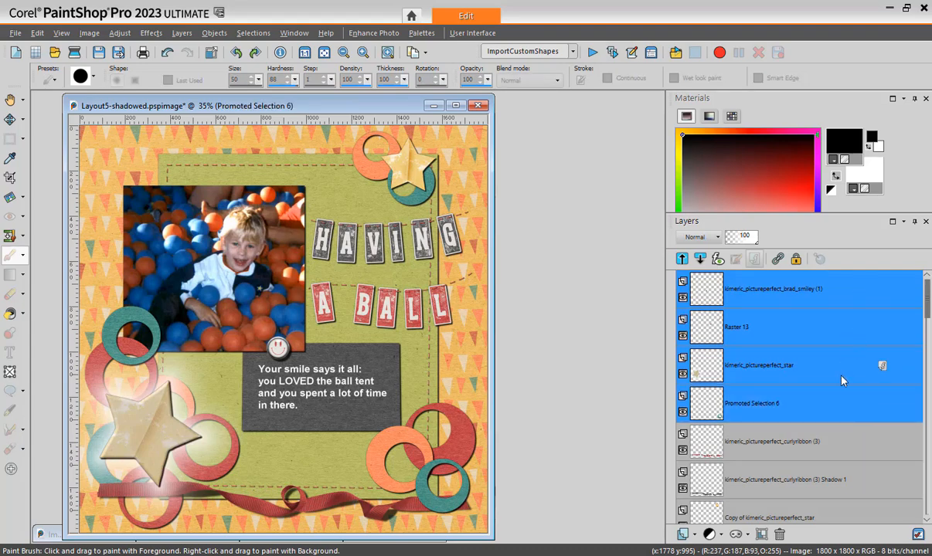
left_click(777, 260)
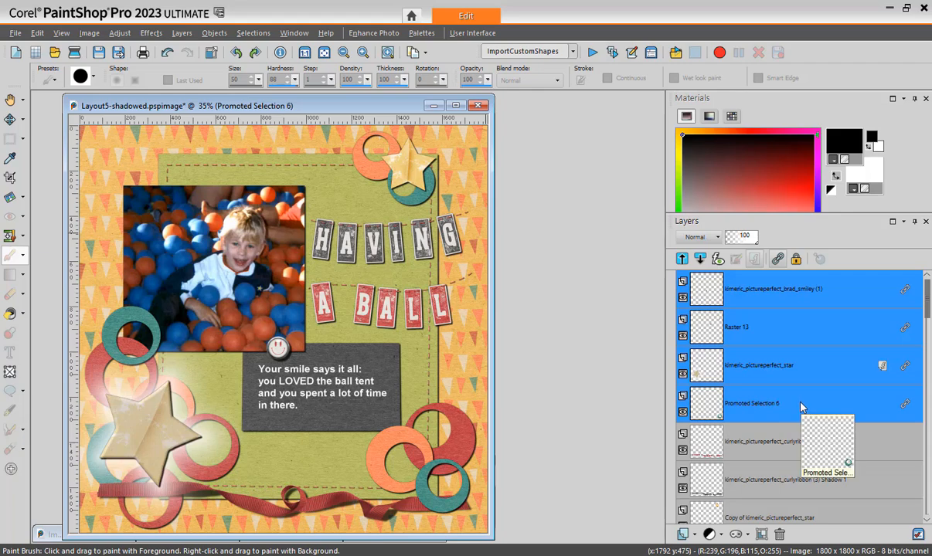
- Unlink the four selected layers and select only the Raster 13 layer
left_click(779, 263)
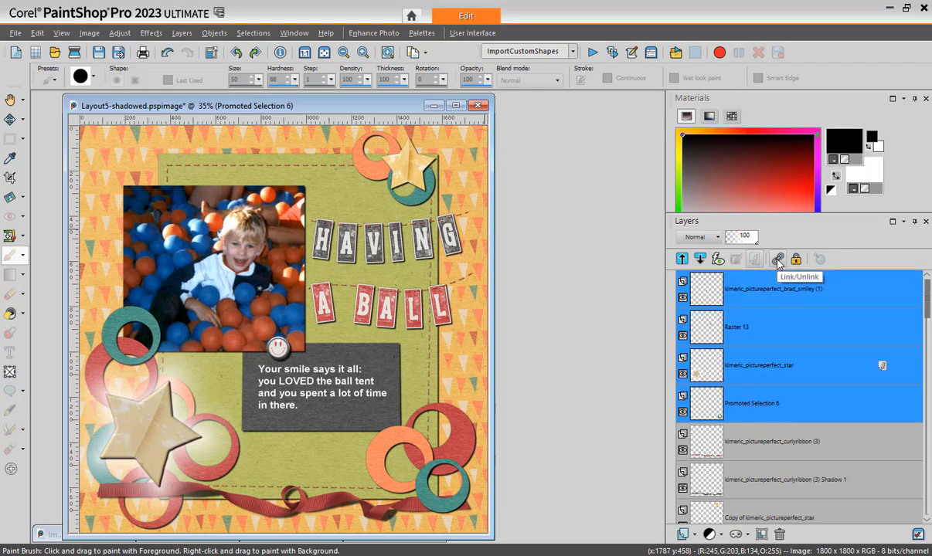
left_click(22, 120)
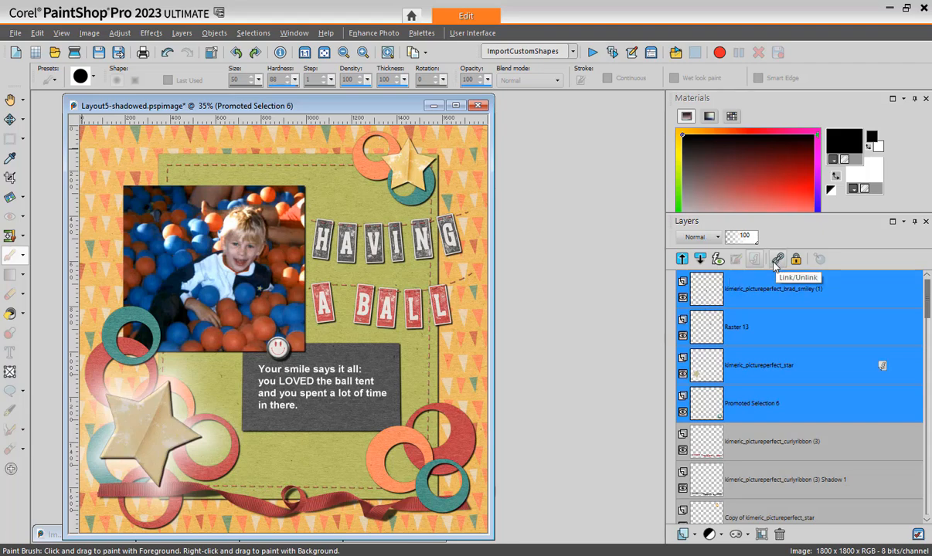
left_click(775, 332)
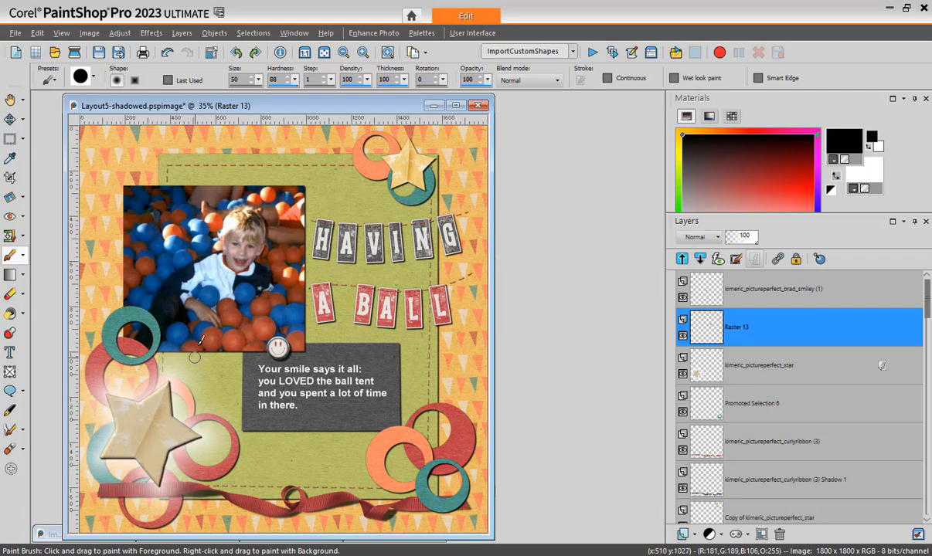
- Bring up the blank Image3 canvas and draw a rectangular selection about 275 x 225 px near its center
left_click_drag(284, 105, 328, 110)
left_click(76, 534)
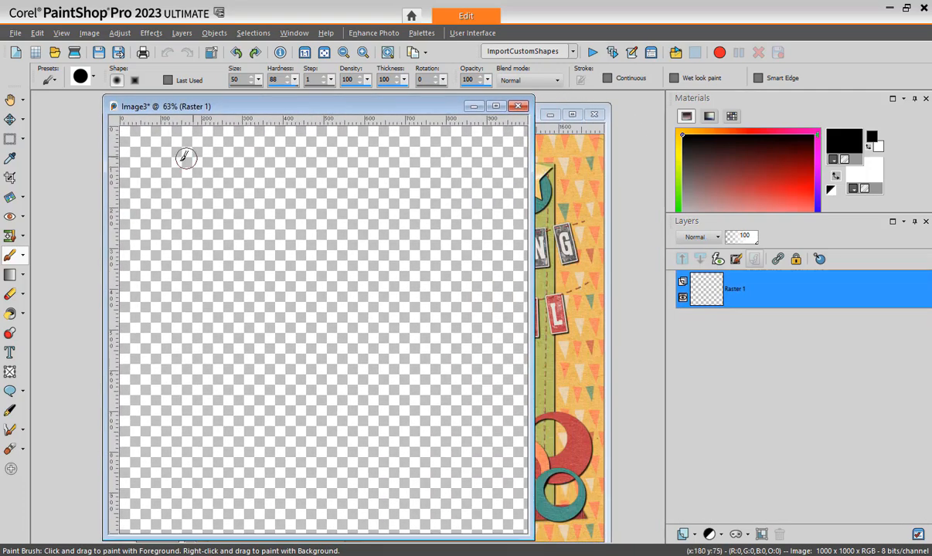
left_click(11, 140)
left_click_drag(249, 265, 362, 357)
- Feather the rectangular selection by about 104
left_click(254, 33)
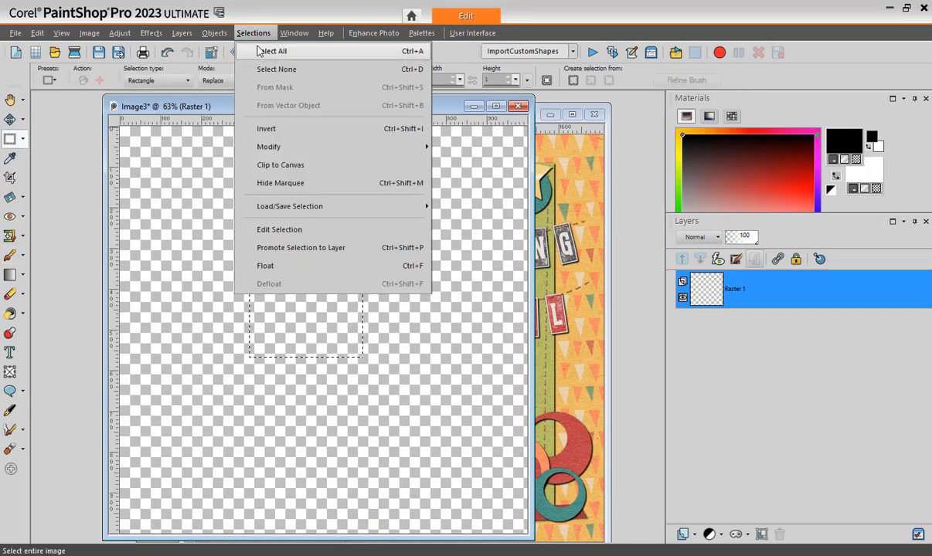
mouse_move(339, 147)
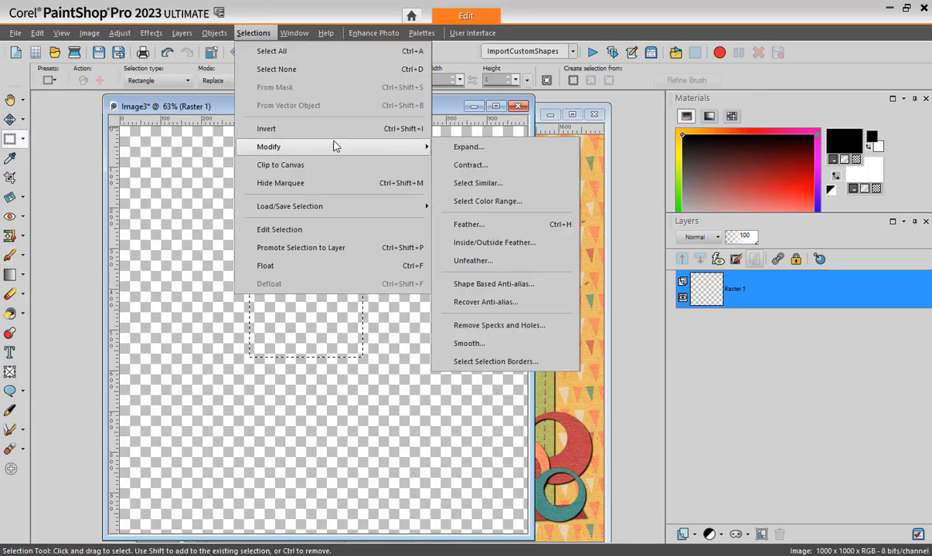
left_click(469, 225)
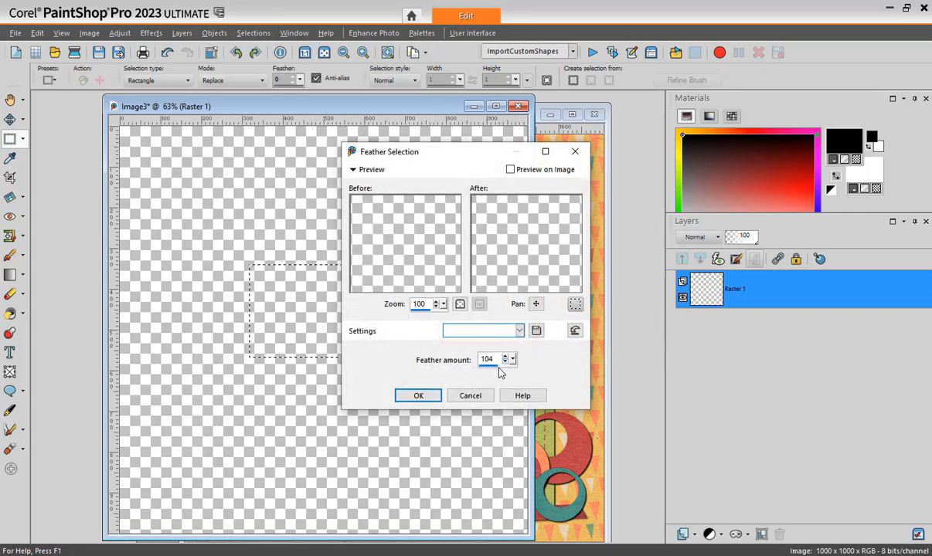
scroll(499, 369, "up", 3)
left_click(418, 395)
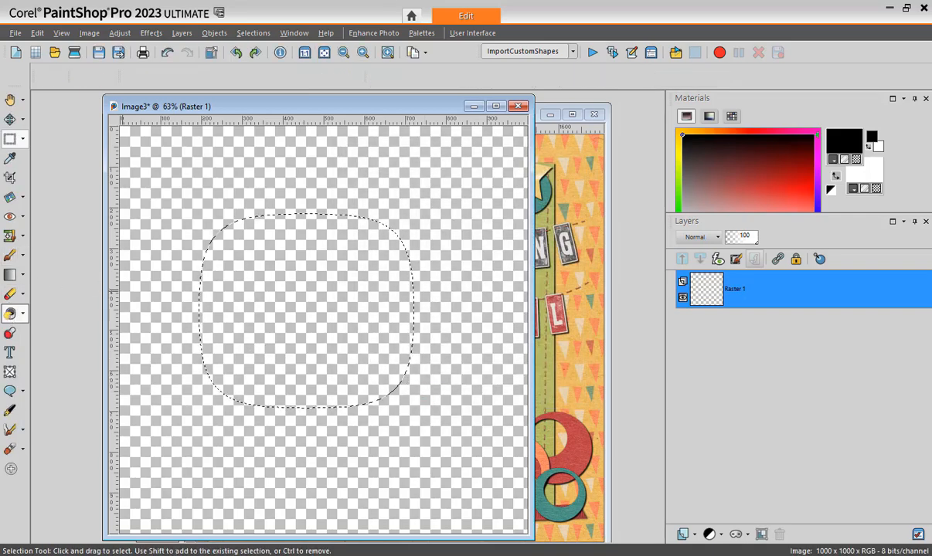
- Flood fill the feathered selection on Raster 1 with black and clear the selection
left_click(10, 312)
left_click(297, 305)
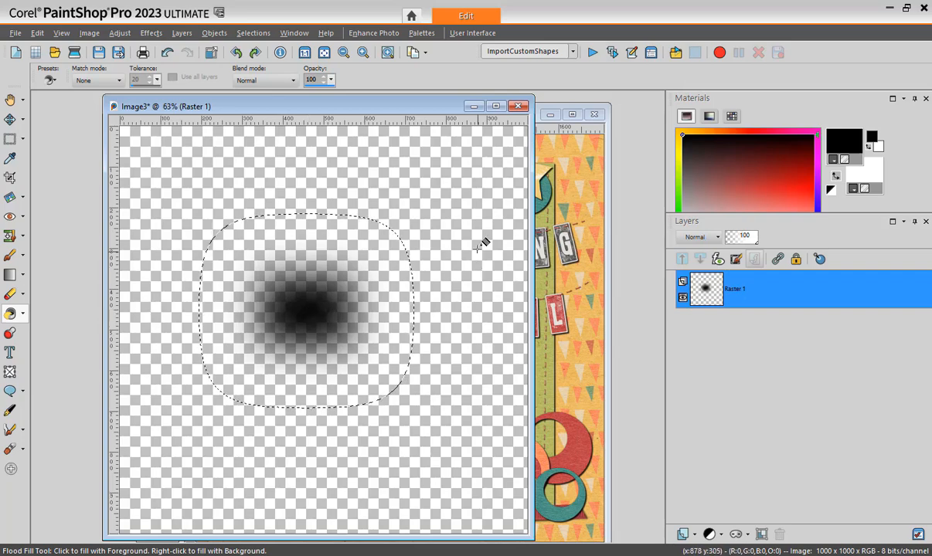
key("ctrl+d")
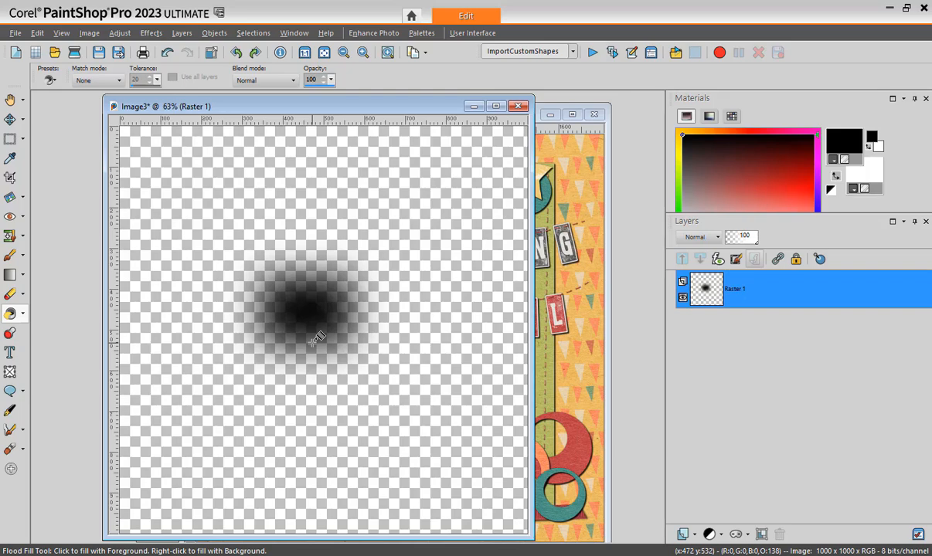
- Set the foreground color to bright red and try selecting the soft black spot with the Magic Wand, clearing the selection again
left_click(800, 192)
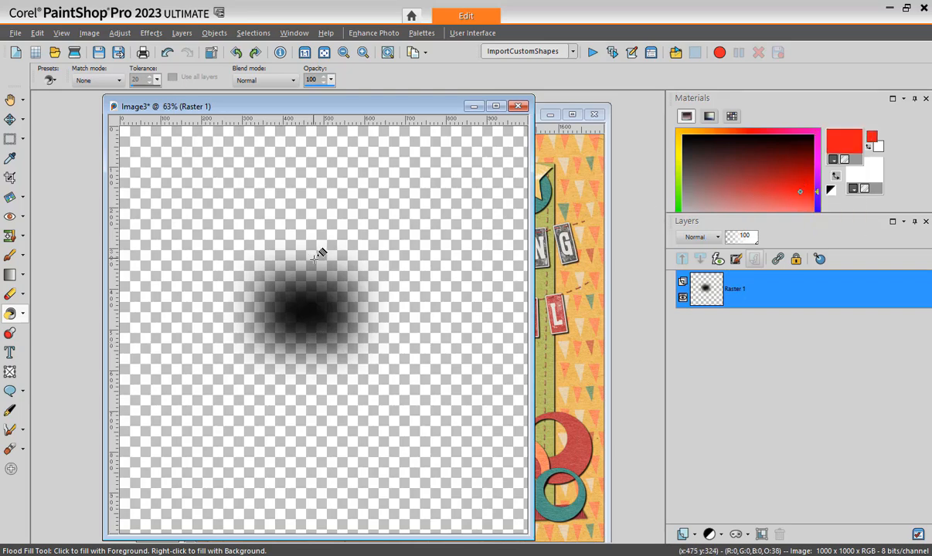
left_click(23, 140)
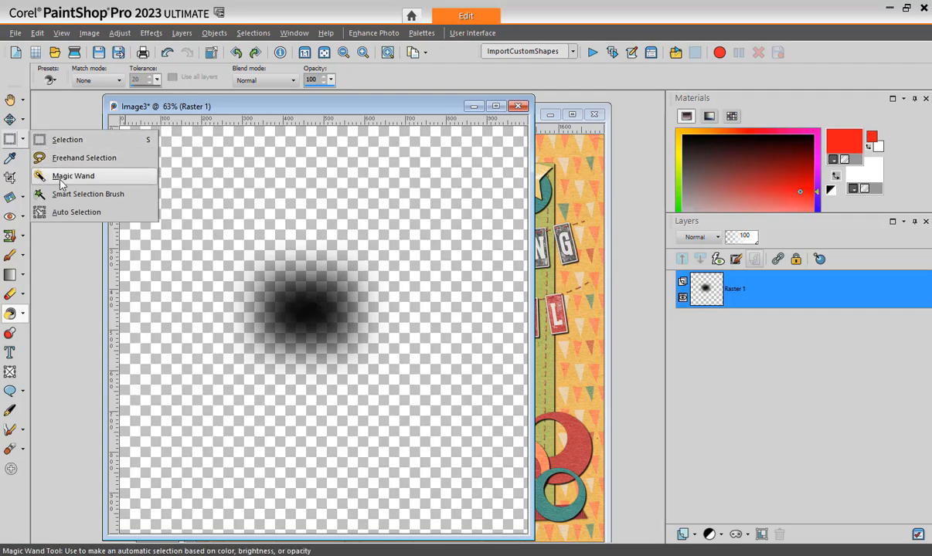
left_click(61, 177)
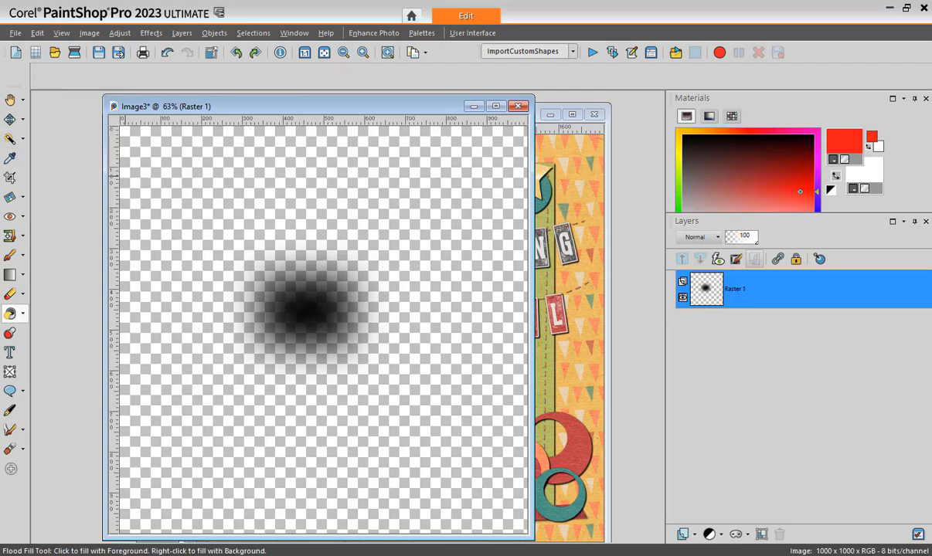
left_click(308, 314)
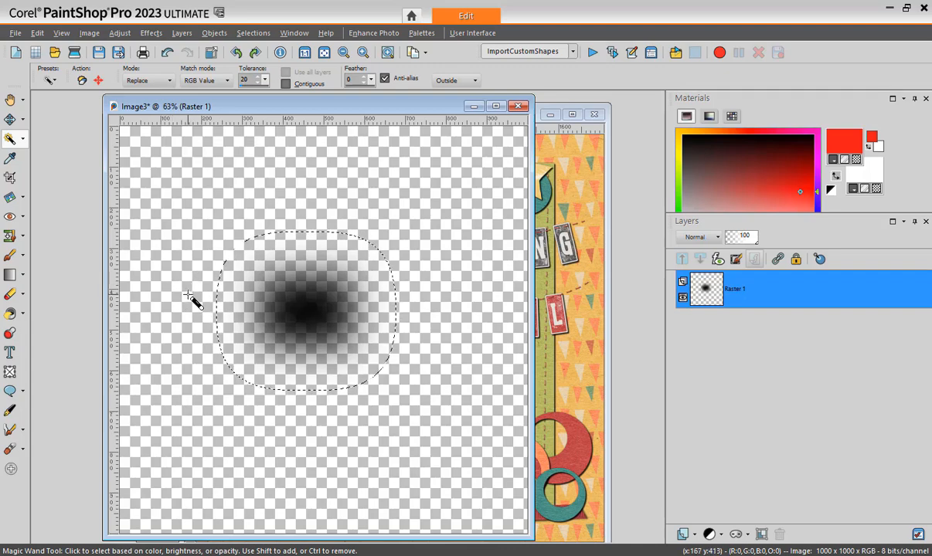
key("ctrl+d")
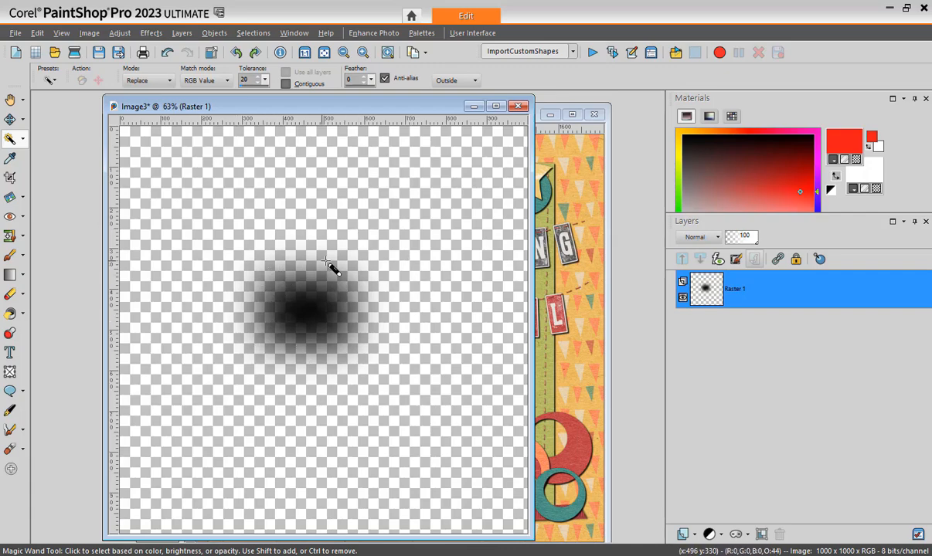
- Lock the transparency of Raster 1, flood fill the soft black spot with red, and unlock the transparency again
left_click(797, 261)
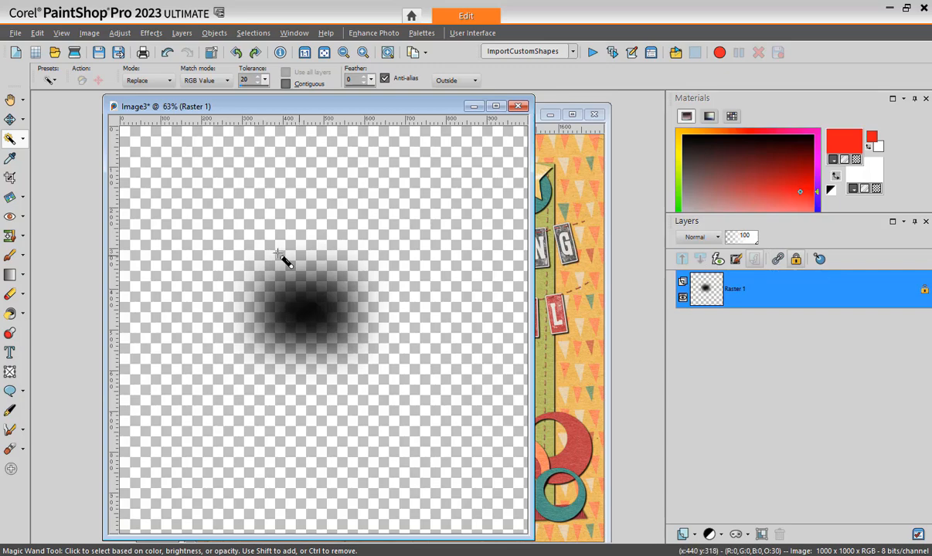
left_click(9, 314)
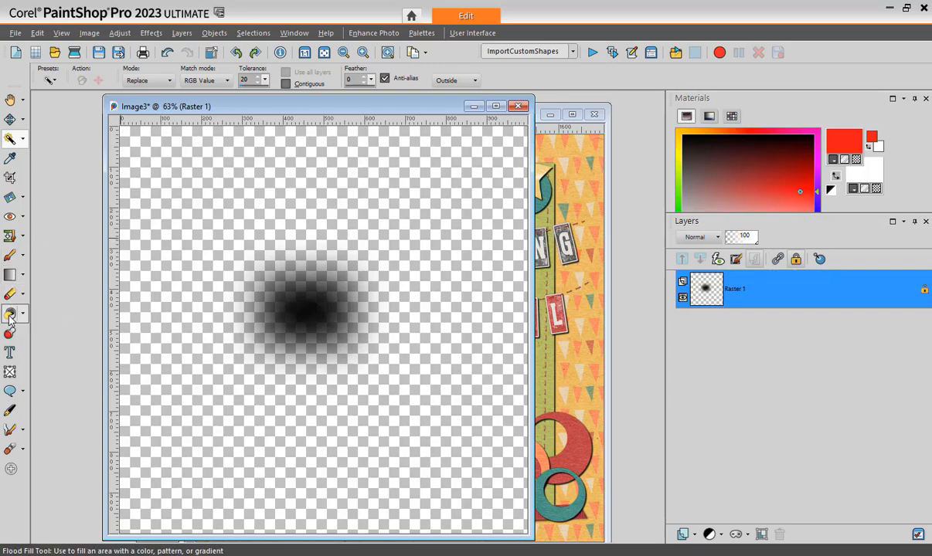
left_click(306, 303)
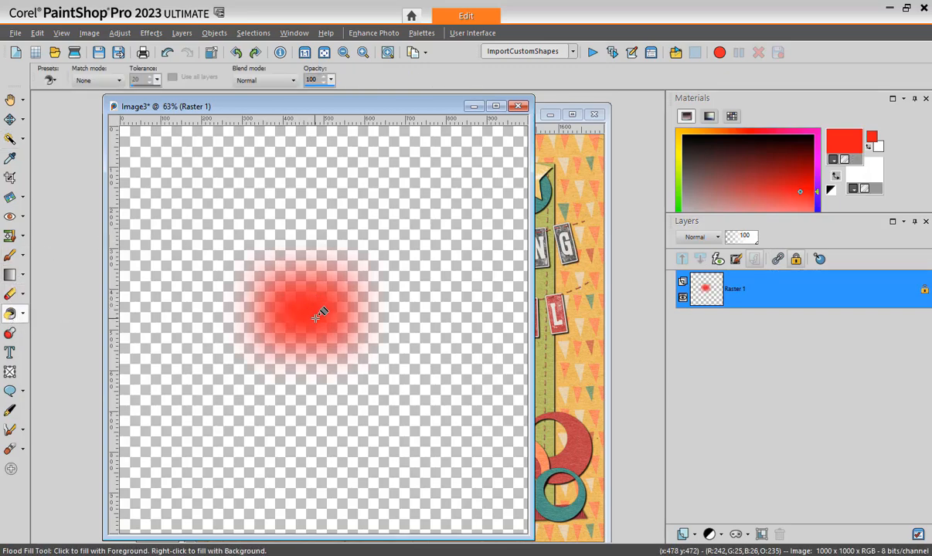
left_click(795, 259)
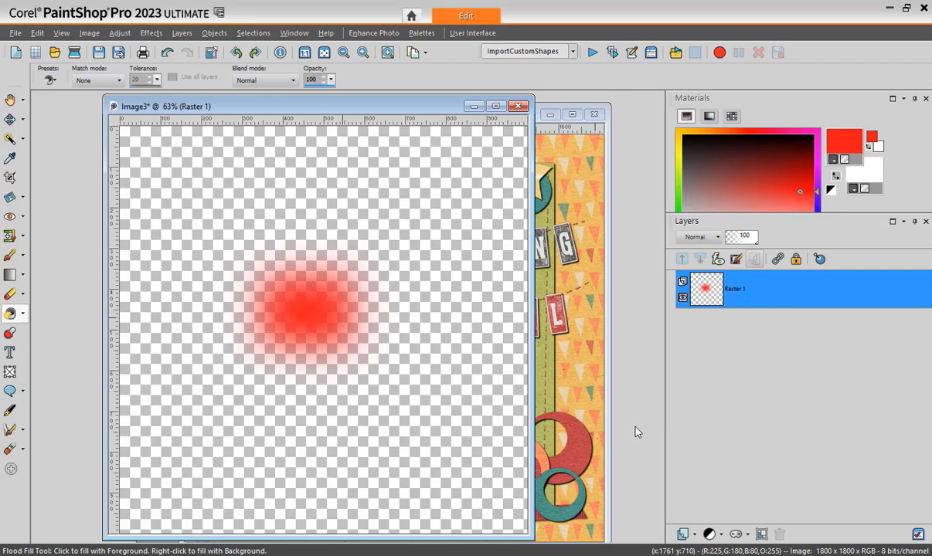
- Look through the available new layer types, adjustment layers and mask layer options without creating any layer
left_click(694, 535)
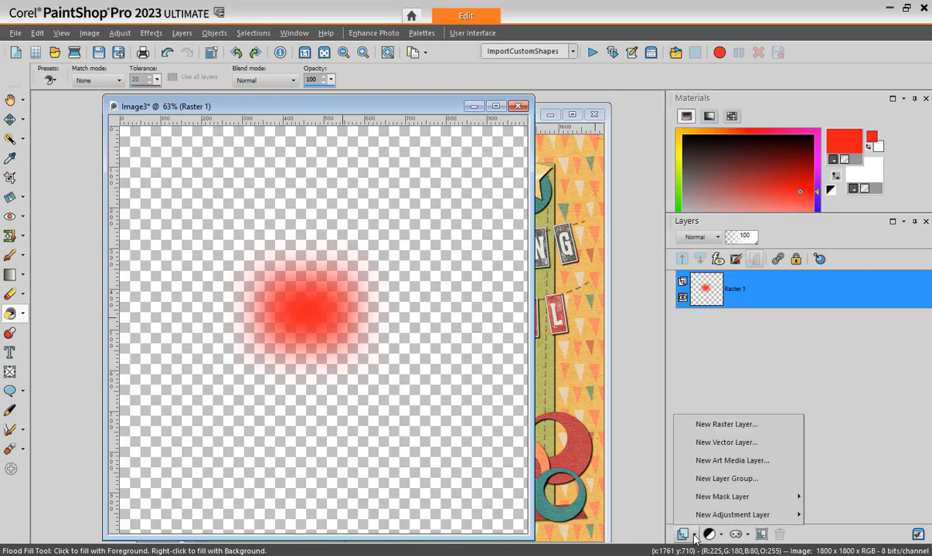
left_click(695, 535)
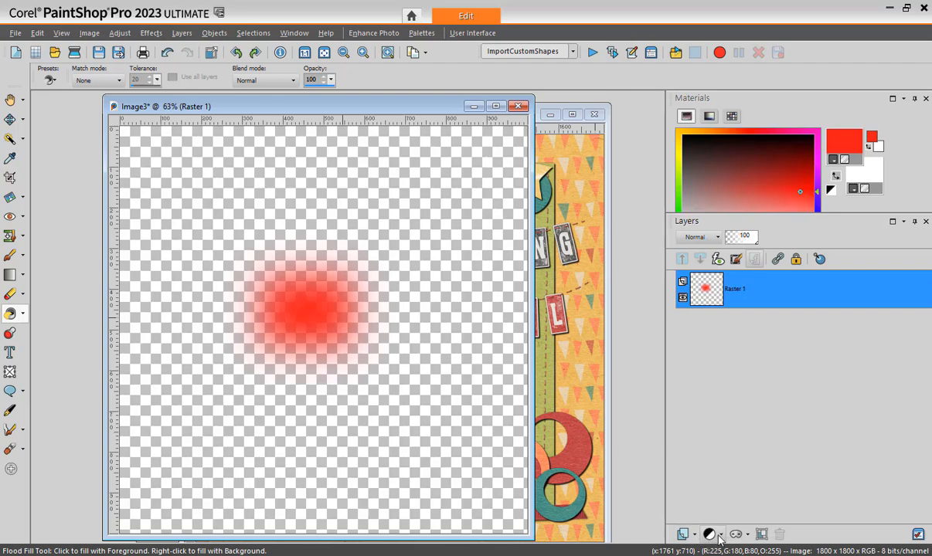
left_click(721, 535)
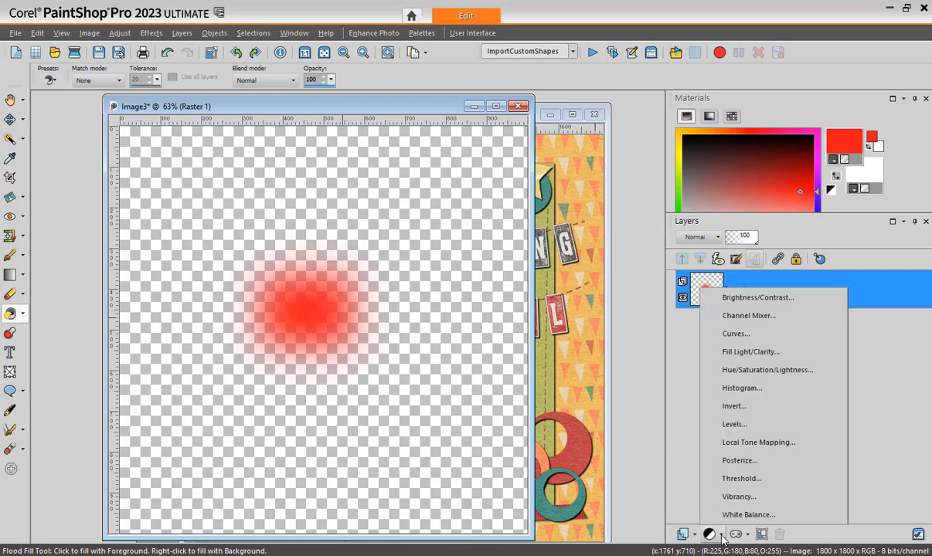
left_click(721, 534)
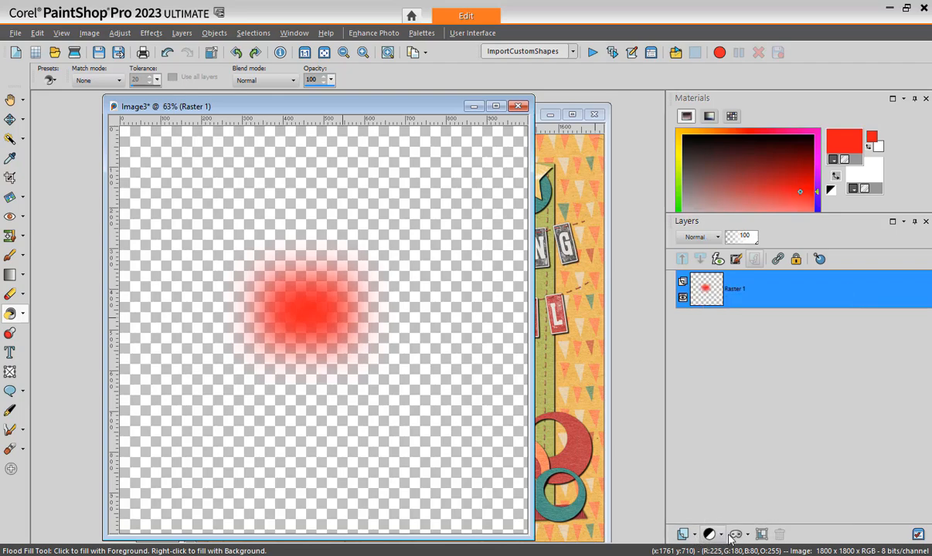
left_click(747, 535)
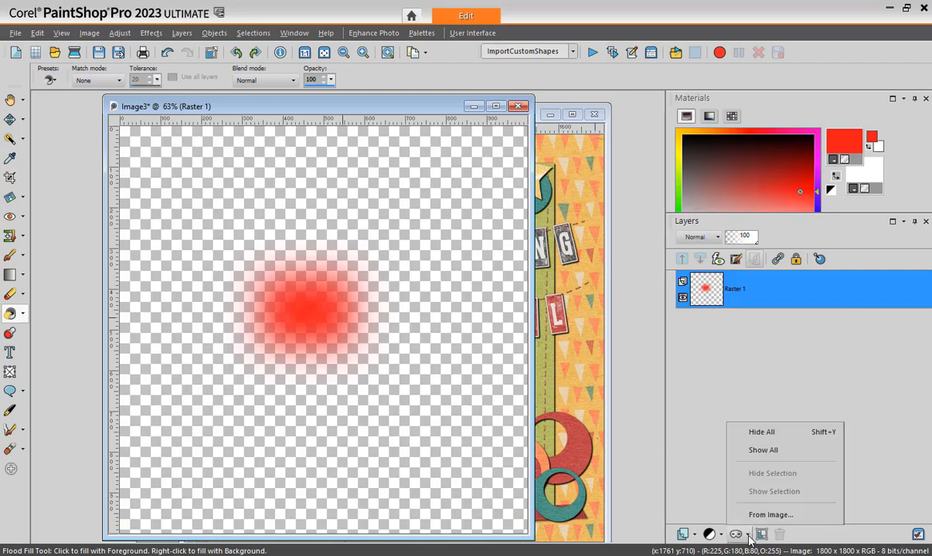
left_click(749, 536)
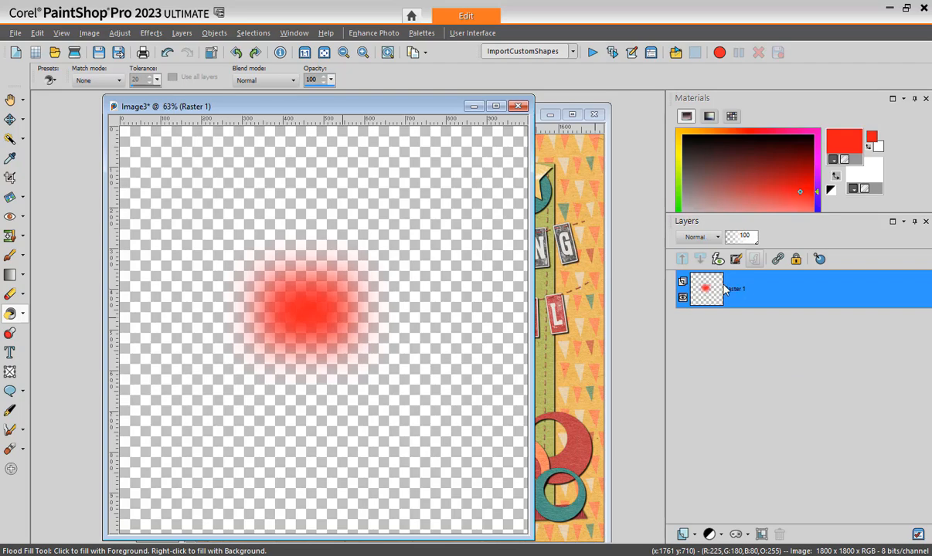
- Bring up the Layout5-shadowed layout, put Raster 13 in a new layer group with default settings, and remove the group again
left_click_drag(408, 106, 340, 105)
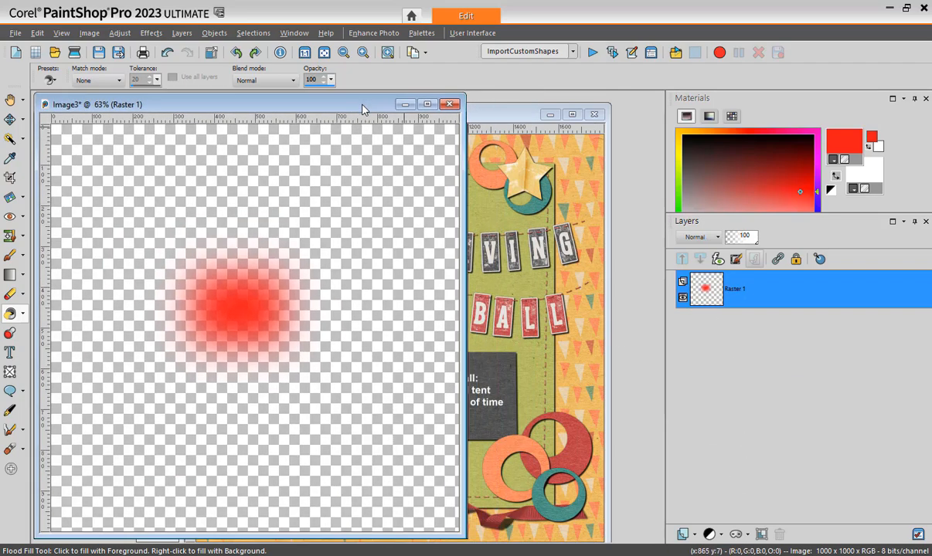
left_click(480, 118)
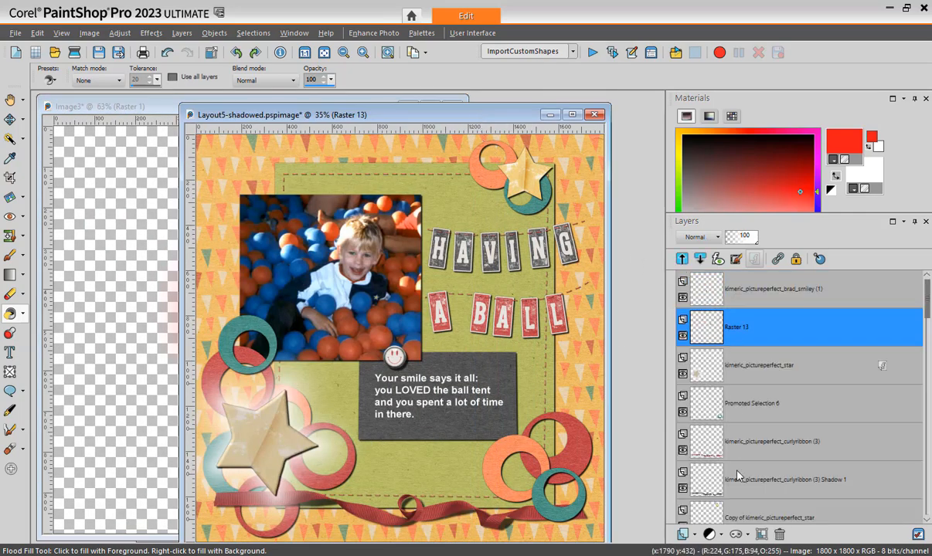
left_click(761, 535)
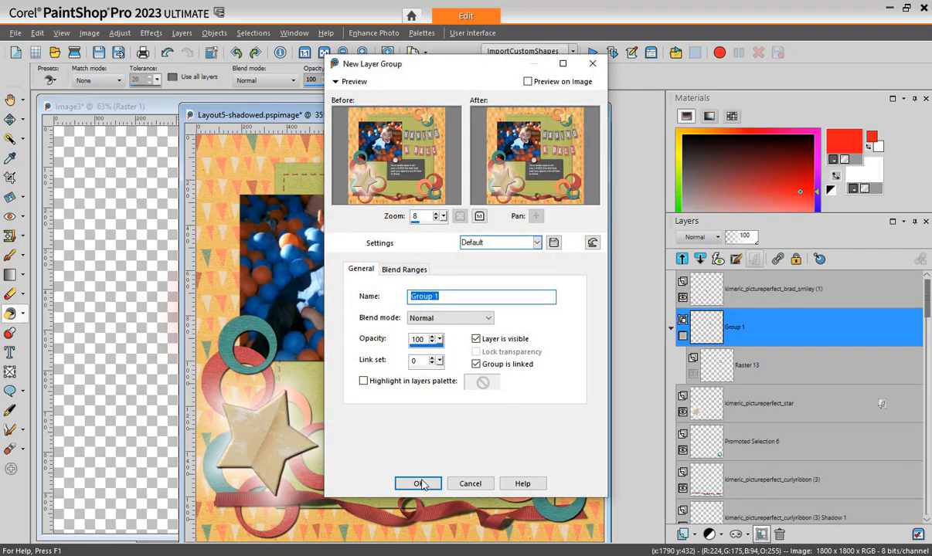
left_click(416, 482)
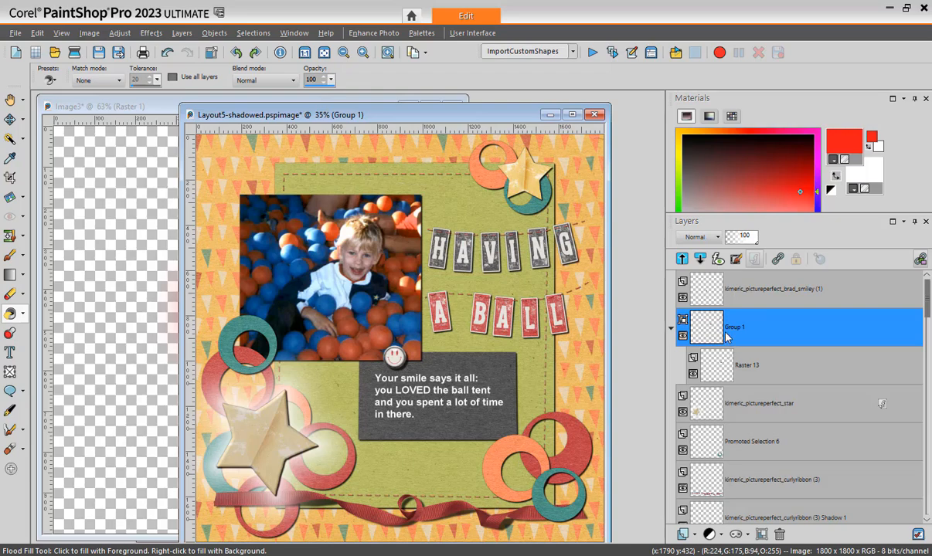
mouse_move(742, 373)
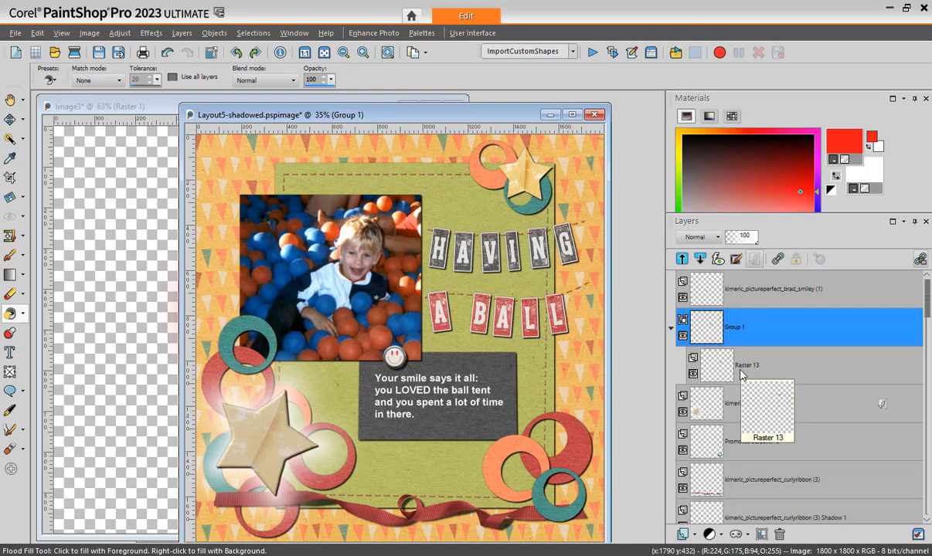
left_click(782, 537)
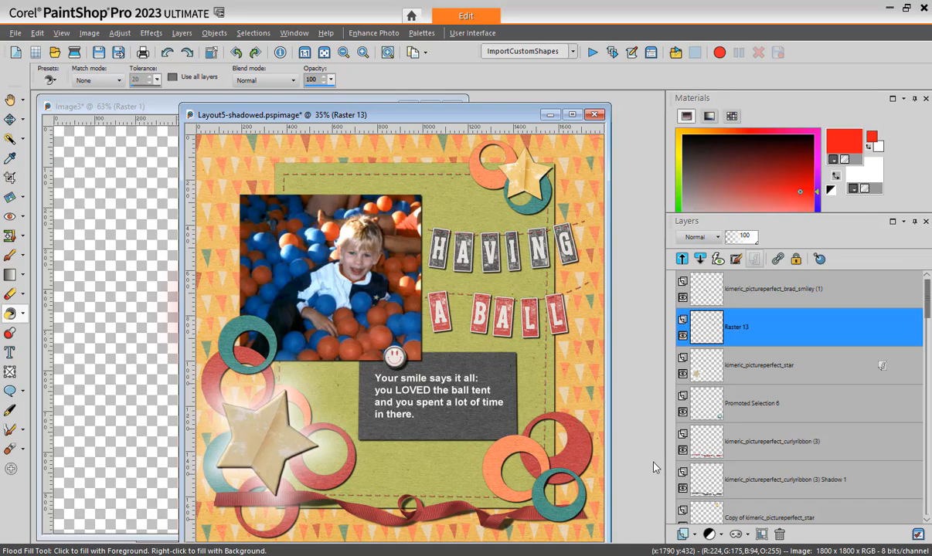
- Shift the Layout5-shadowed window aside and open the TitleWork3-1000.pspimage file
left_click(749, 534)
left_click(748, 533)
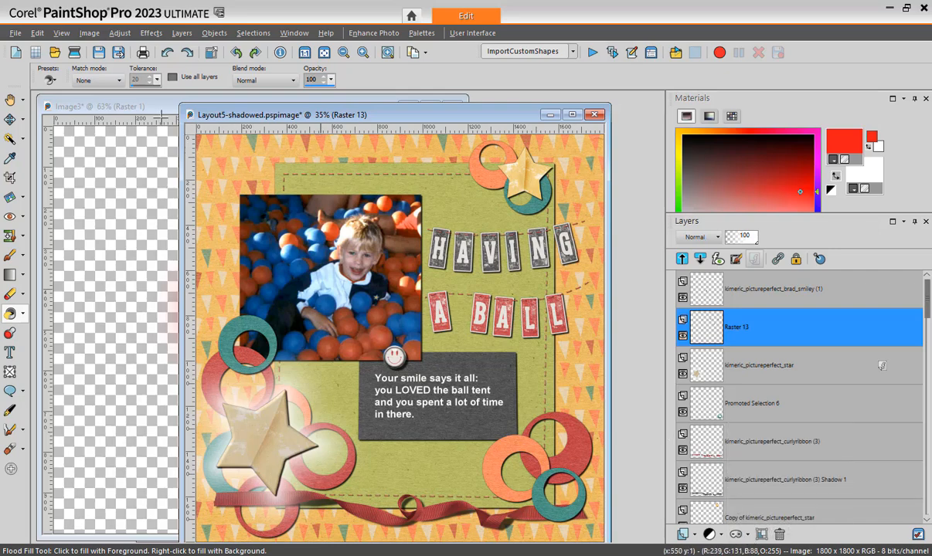
left_click_drag(315, 117, 262, 110)
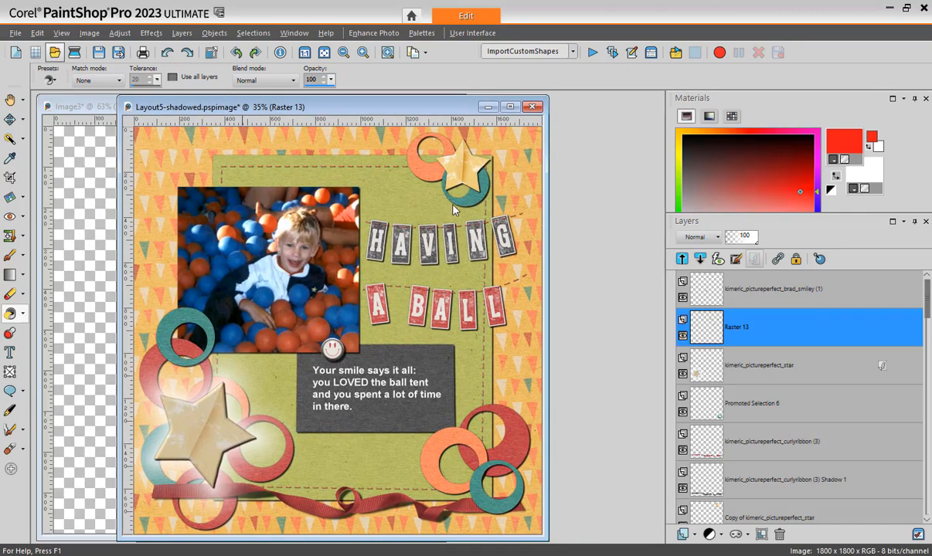
key("ctrl+o")
double_click(369, 354)
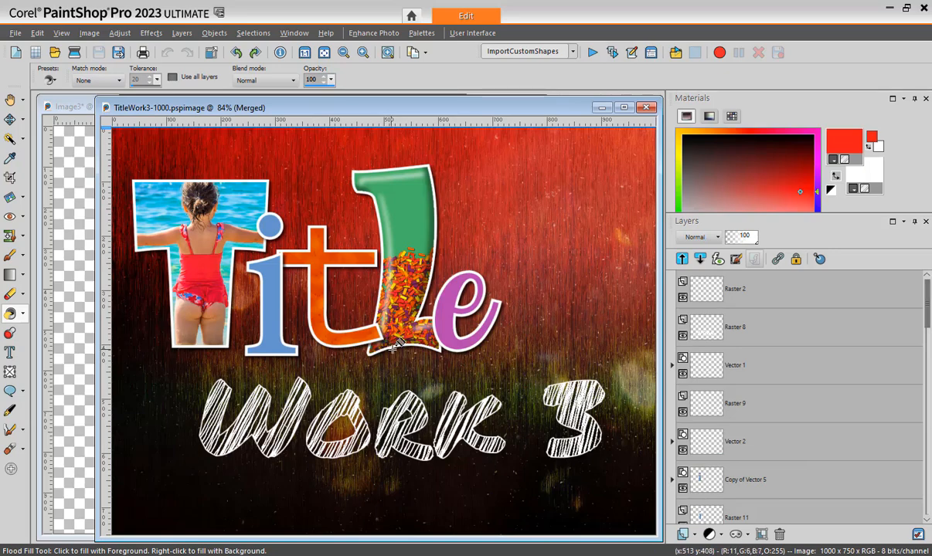
- Expand the Vector 1 and Vector 2 layers to examine their contents and locate the Group - Copy of Vector 4 mask group
left_click(672, 365)
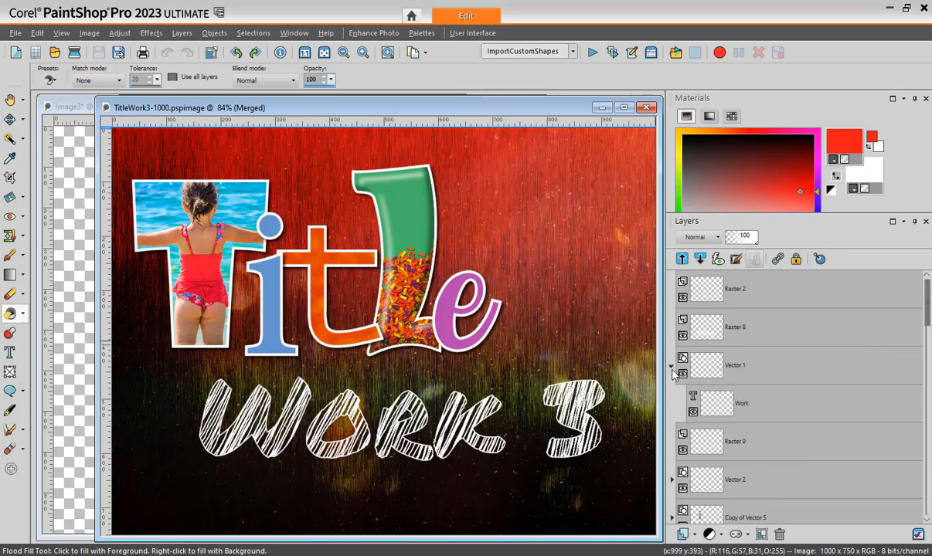
left_click(671, 480)
scroll(928, 334, "down", 1)
left_click_drag(927, 334, 919, 394)
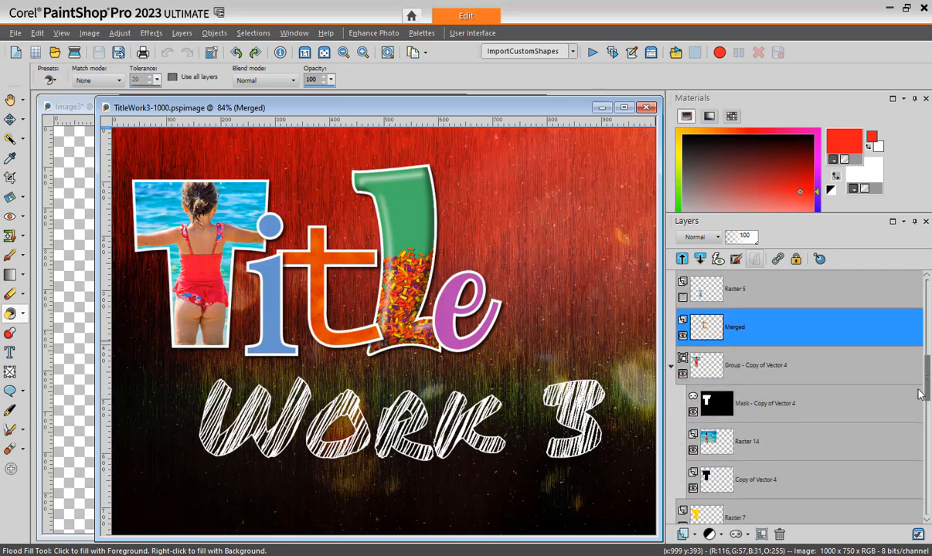
- Check the Mask - Copy of Vector 4 layer, and toggle the group link of Group - Copy of Vector 4
left_click(748, 407)
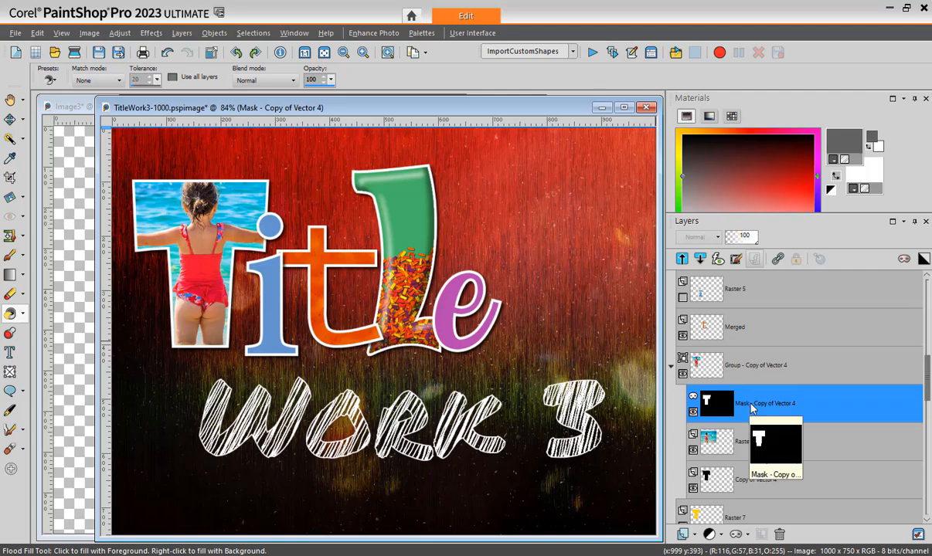
left_click(761, 369)
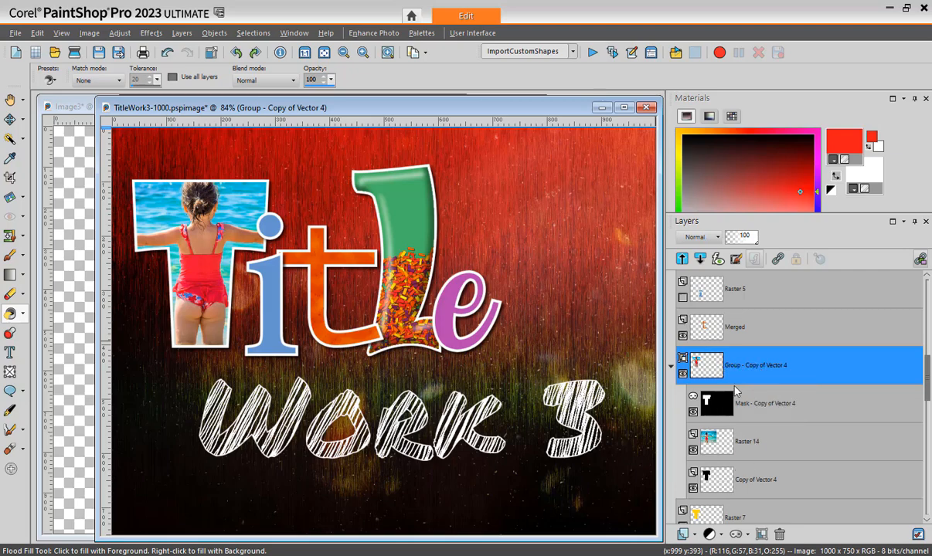
left_click(920, 259)
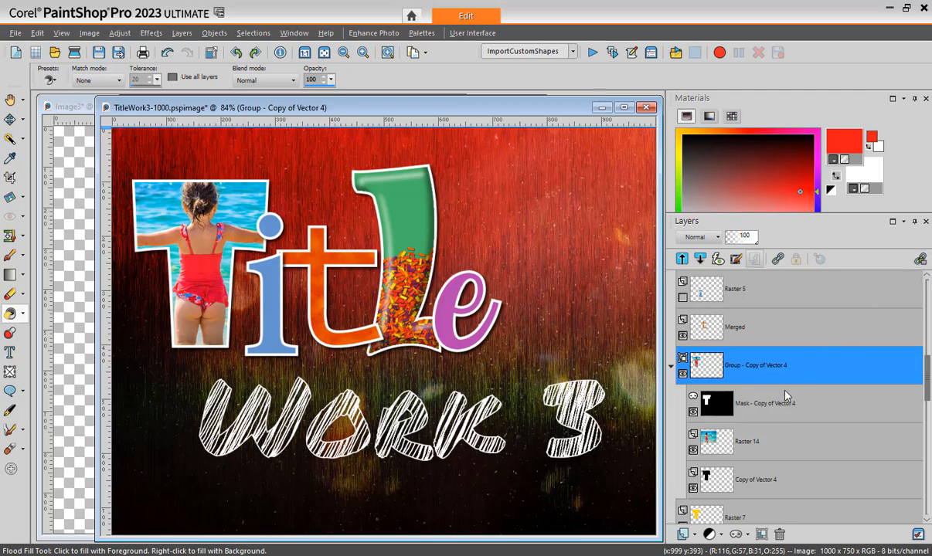
- Display the mask overlay for the Mask - Copy of Vector 4 layer on the image and hide it again
left_click(759, 411)
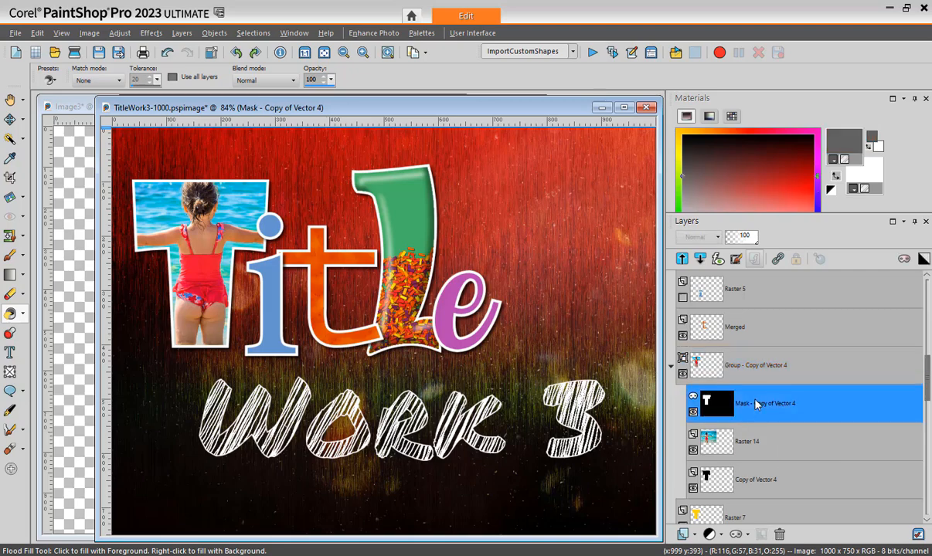
left_click(904, 260)
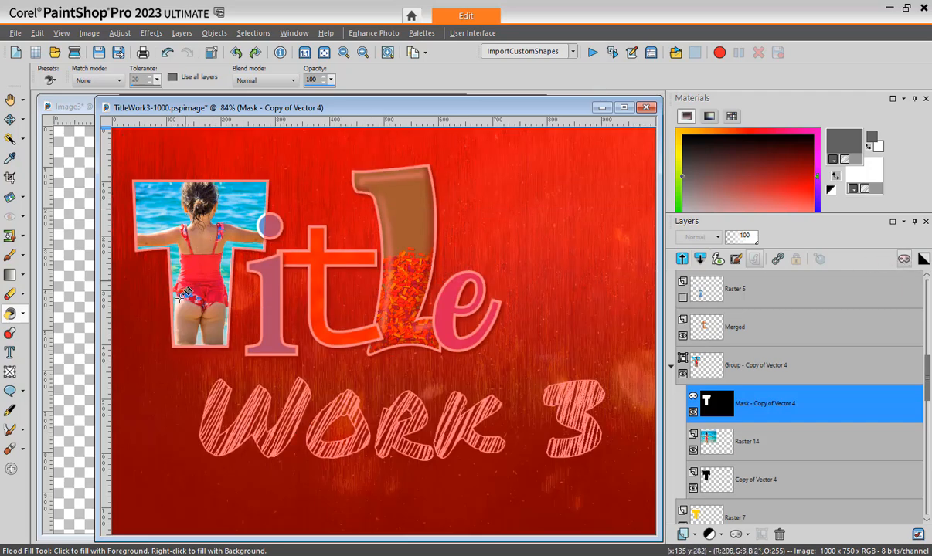
left_click(904, 259)
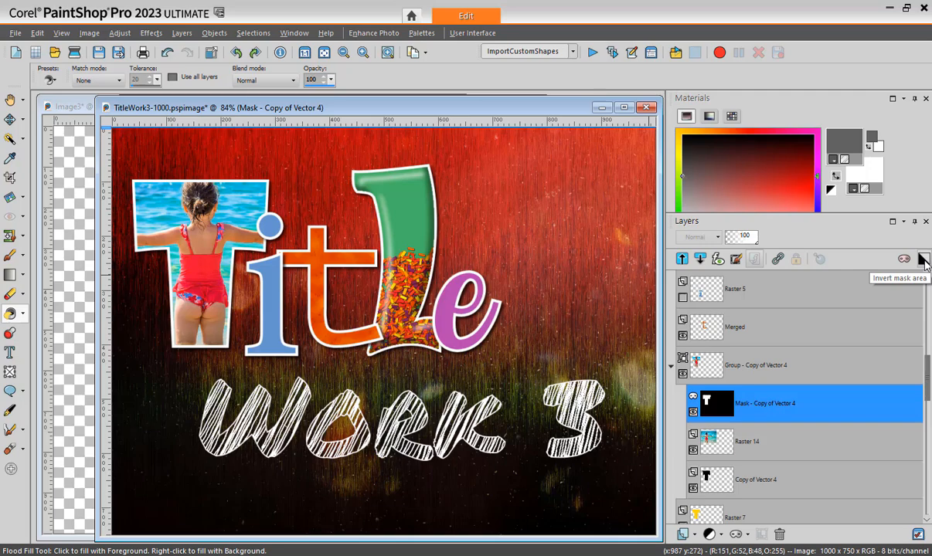
- Invert the masked area of Mask - Copy of Vector 4 and invert it back
mouse_move(709, 411)
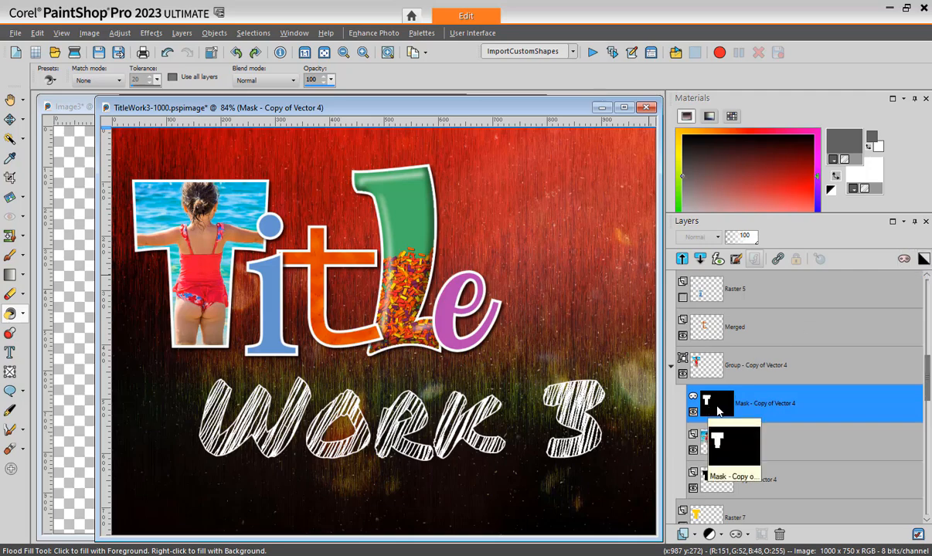
left_click(923, 260)
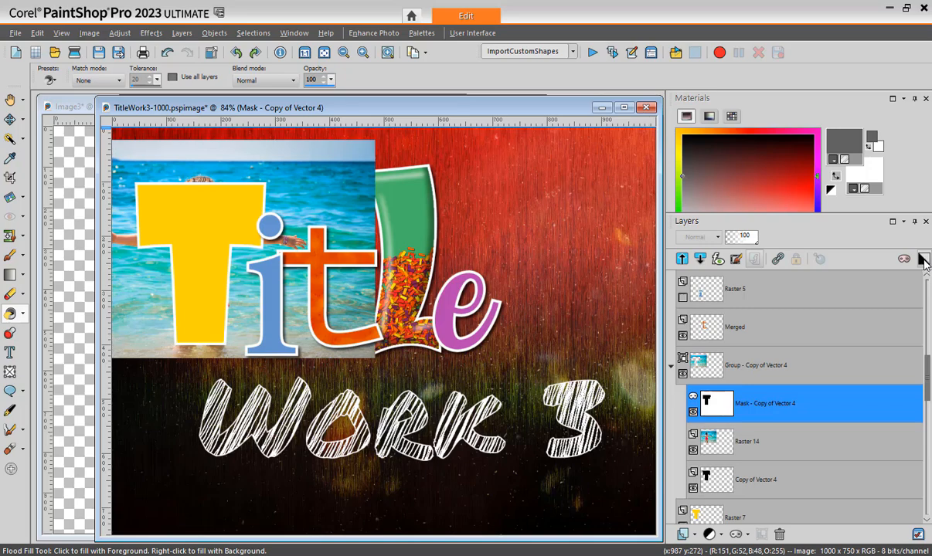
left_click(924, 260)
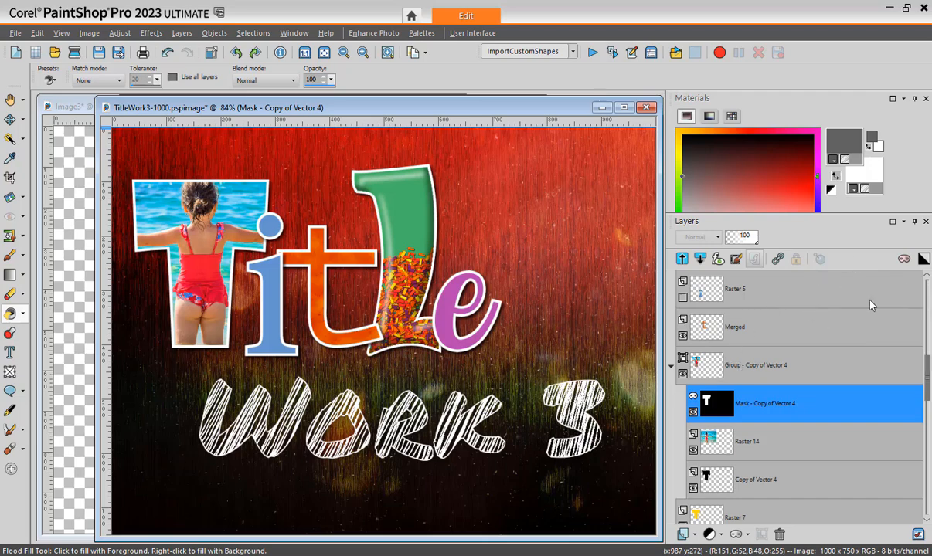
- Compare the layer controls available for Group - Copy of Vector 4 and the Merged layer, and review the blend modes, leaving Merged on Normal
left_click(747, 370)
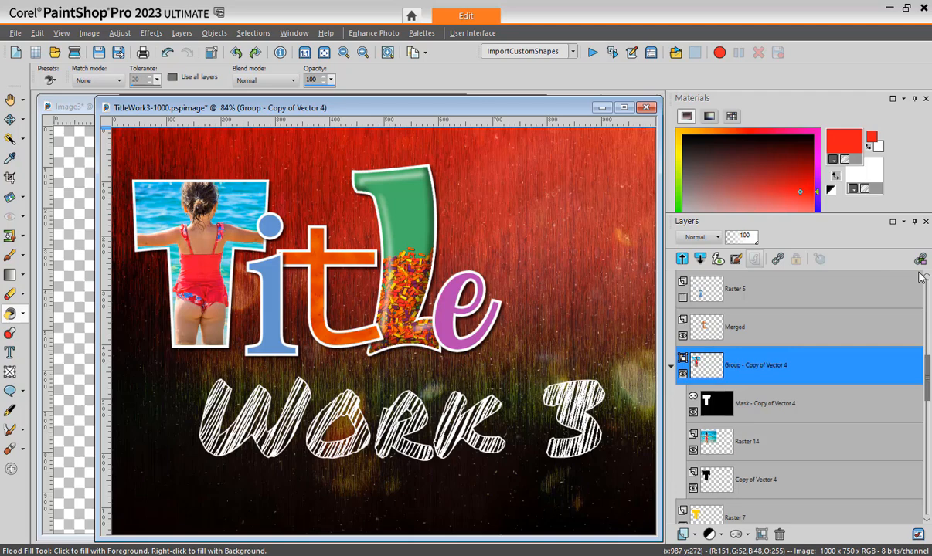
left_click(746, 332)
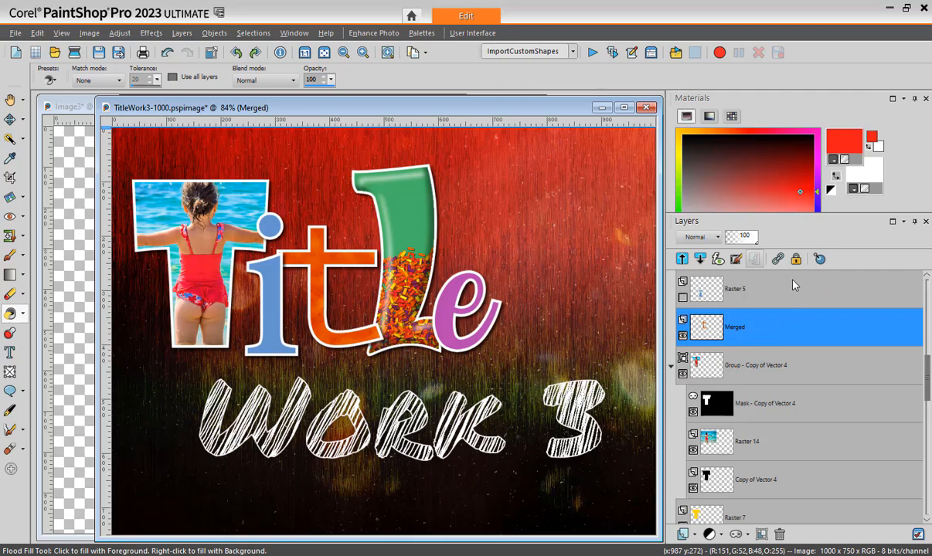
left_click(755, 370)
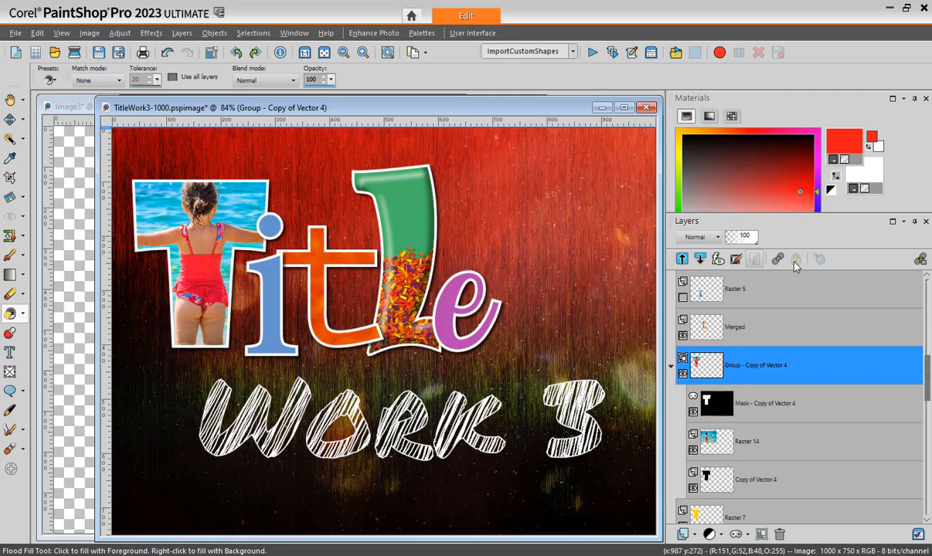
left_click(778, 334)
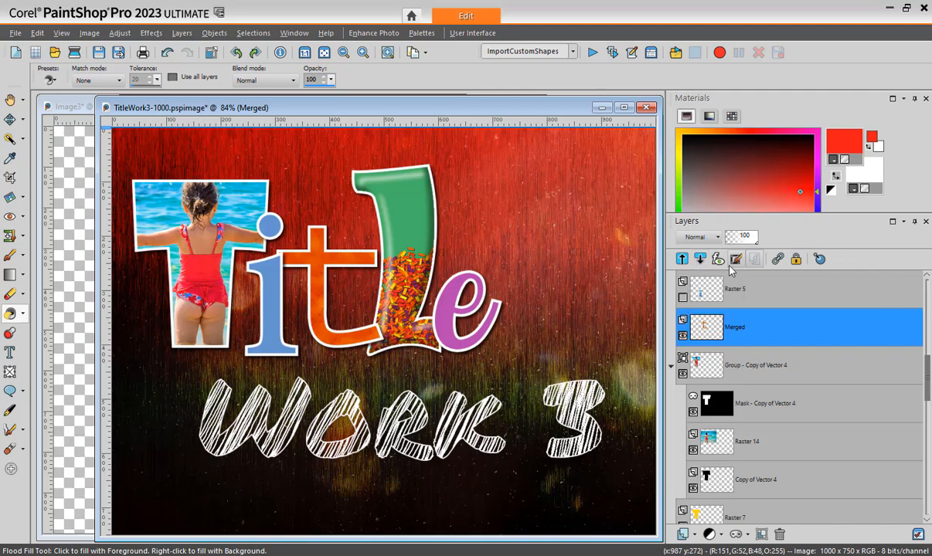
mouse_move(756, 286)
left_click(717, 238)
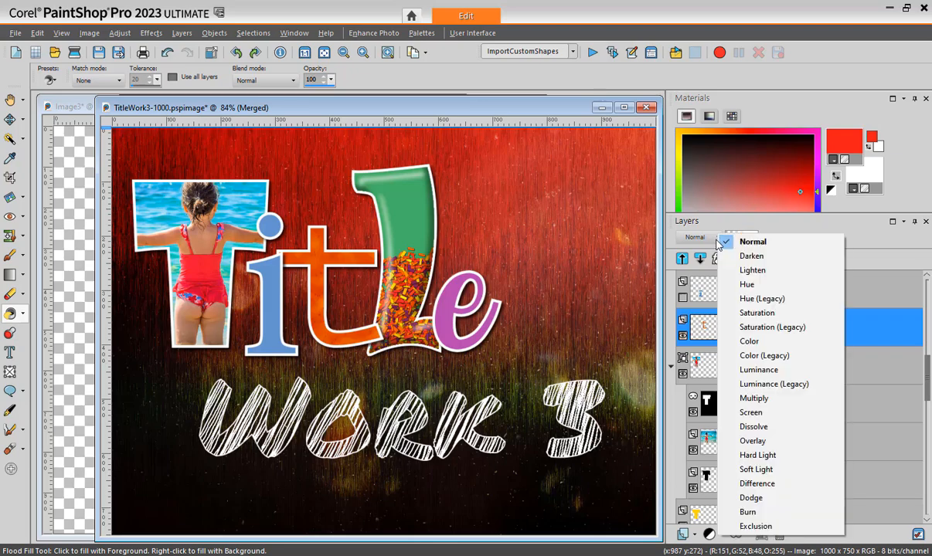
left_click(721, 242)
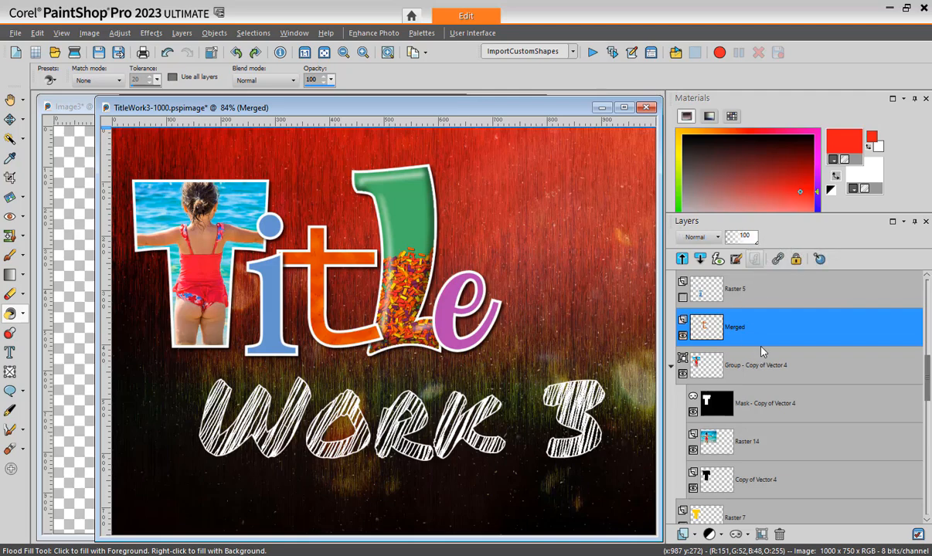
mouse_move(770, 386)
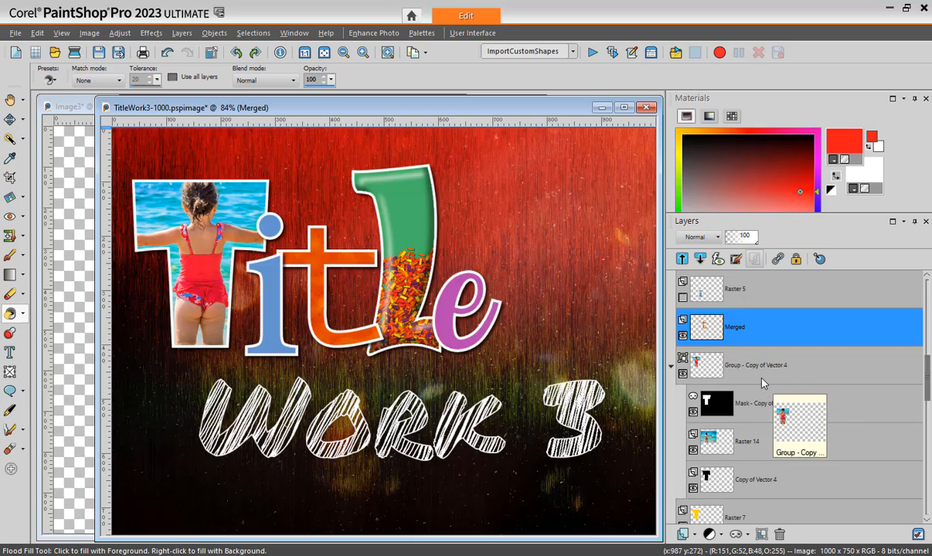